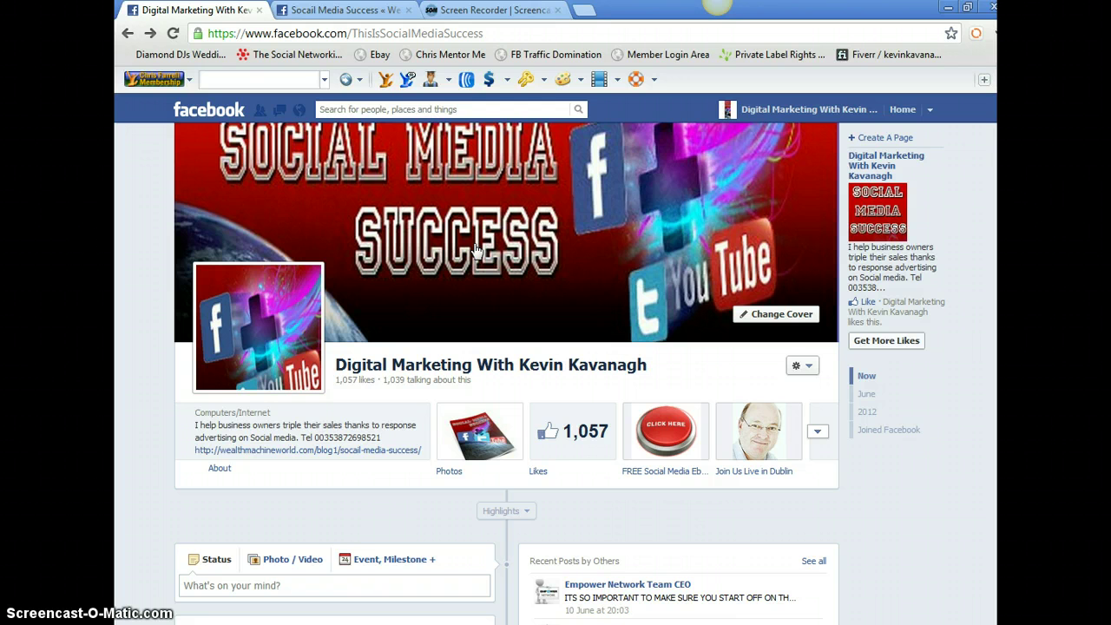
Step: Expand the fan page's Admin Panel and open the page insights overview
{"action": "left_click", "coordinate": [473, 253]}
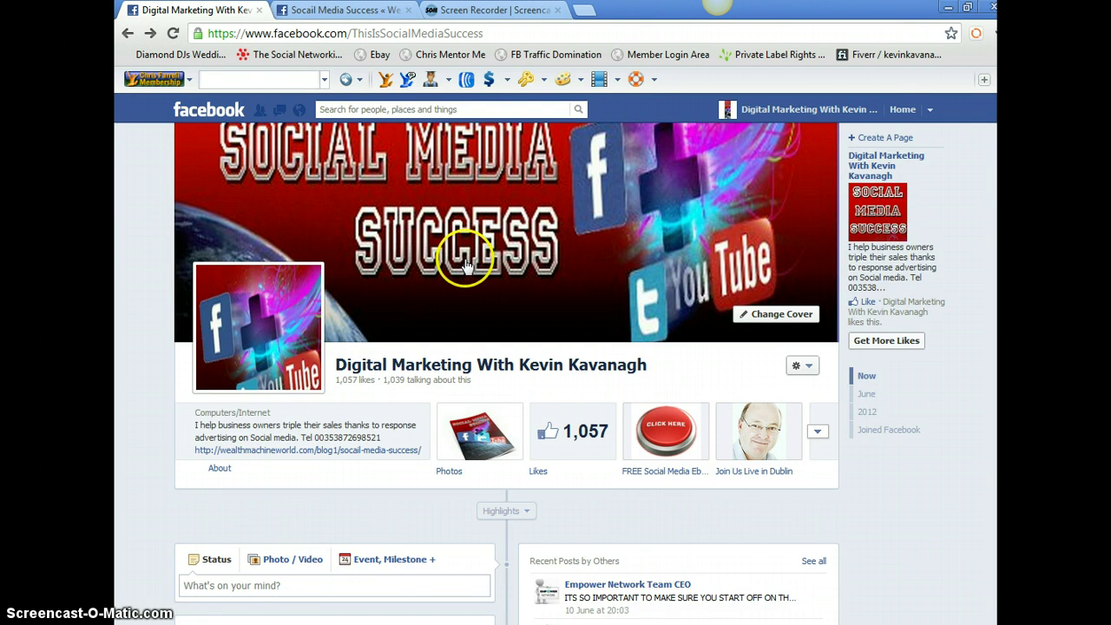
{"action": "scroll", "coordinate": [465, 267], "scroll_direction": "down", "scroll_amount": 1}
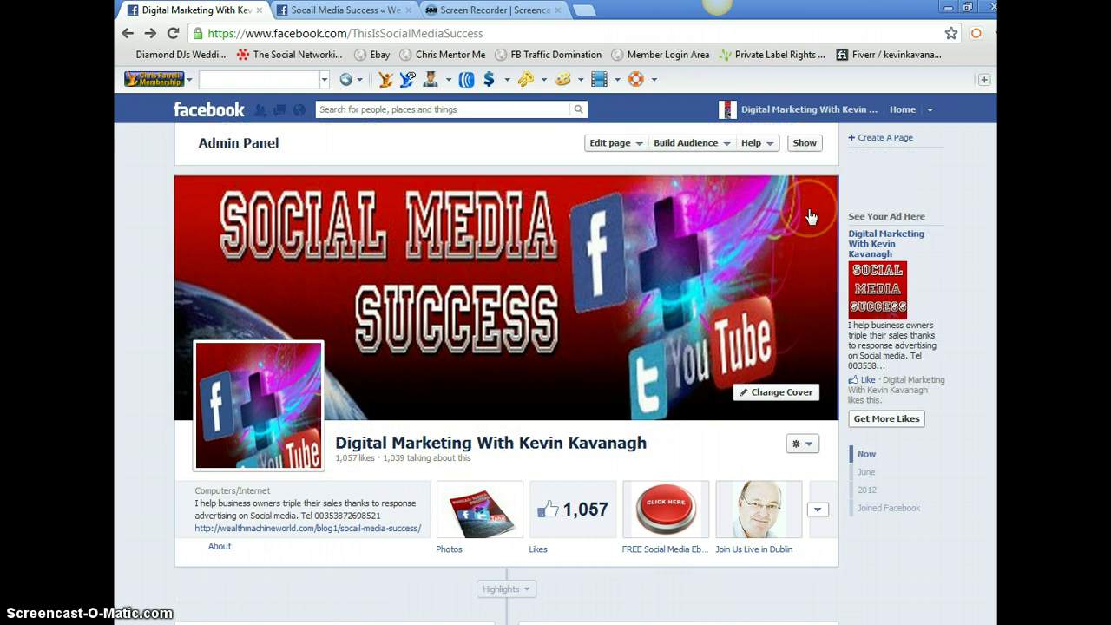
{"action": "left_click", "coordinate": [816, 151]}
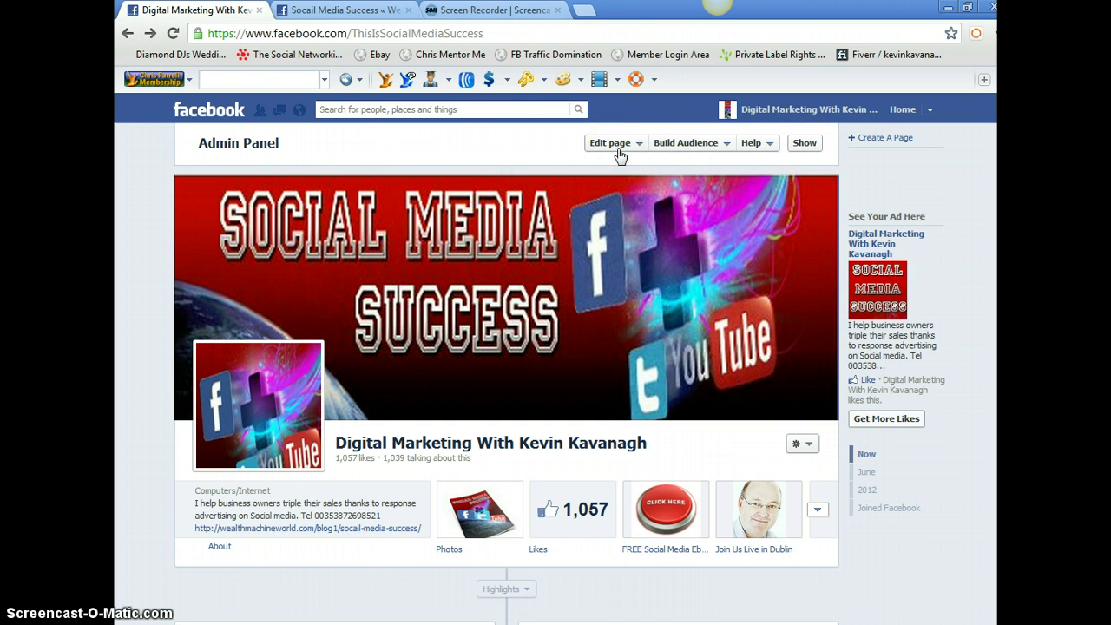
{"action": "left_click", "coordinate": [803, 146]}
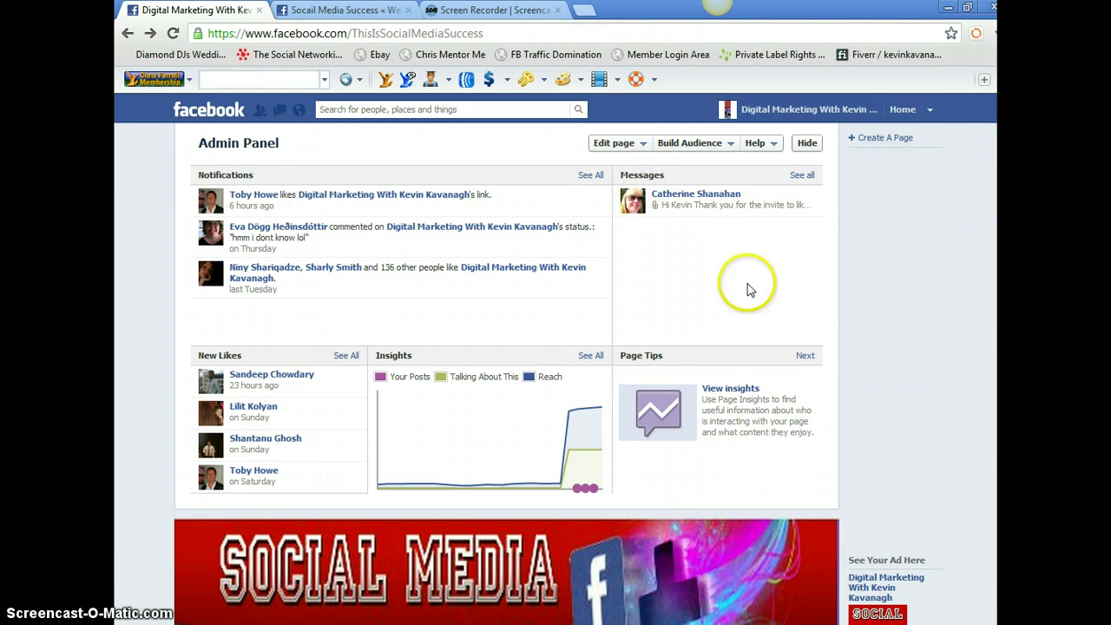
{"action": "left_click", "coordinate": [724, 393]}
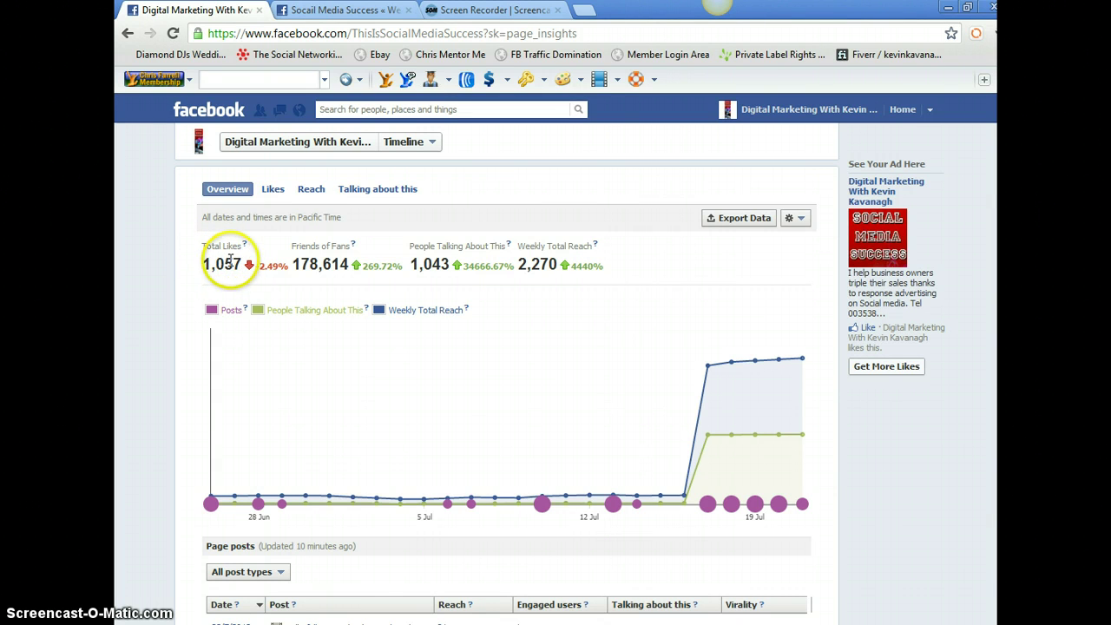
Step: Examine the overview's total likes, friends of fans and activity graph, and review the reach and virality of individual page posts
{"action": "mouse_move", "coordinate": [249, 271]}
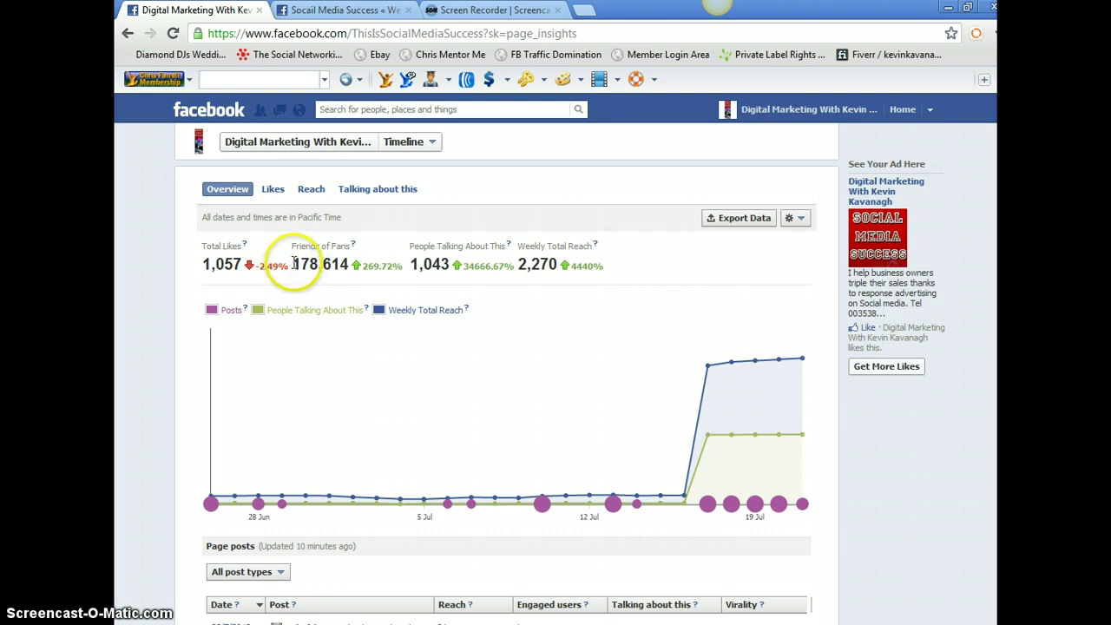
{"action": "left_click_drag", "start_coordinate": [296, 263], "coordinate": [369, 273]}
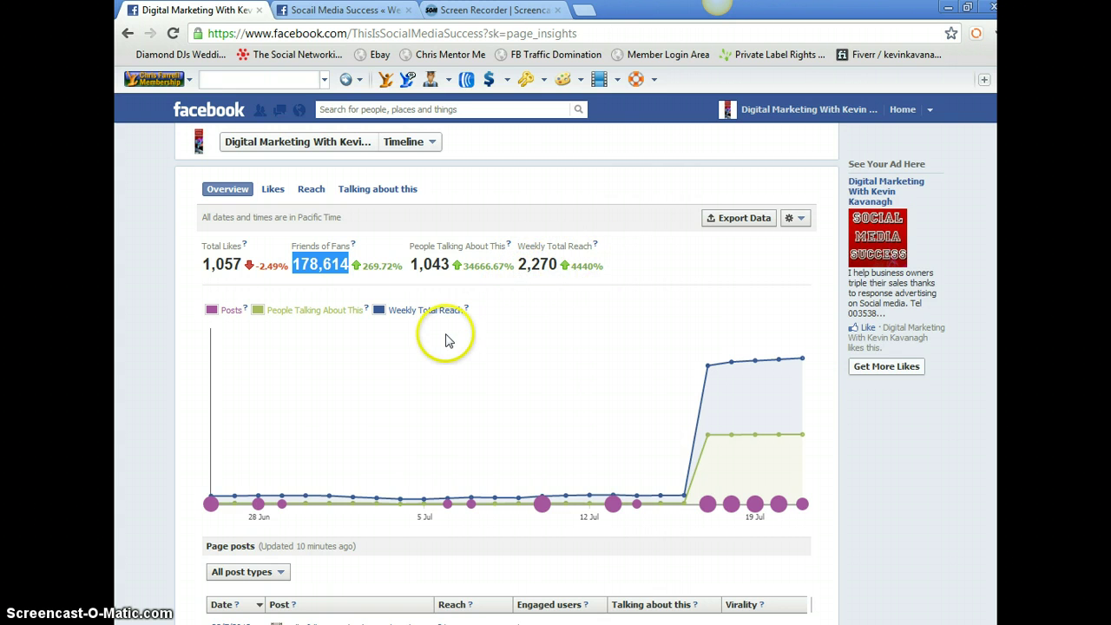
{"action": "scroll", "coordinate": [446, 337], "scroll_direction": "down", "scroll_amount": 3}
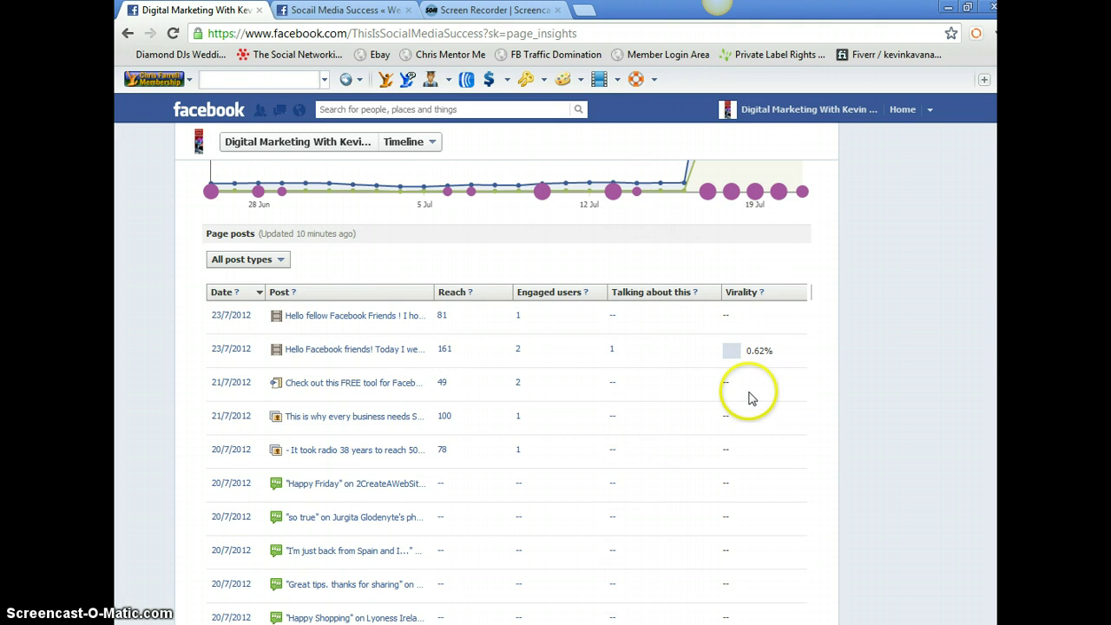
{"action": "scroll", "coordinate": [752, 392], "scroll_direction": "down", "scroll_amount": 3}
{"action": "scroll", "coordinate": [752, 406], "scroll_direction": "down", "scroll_amount": 10}
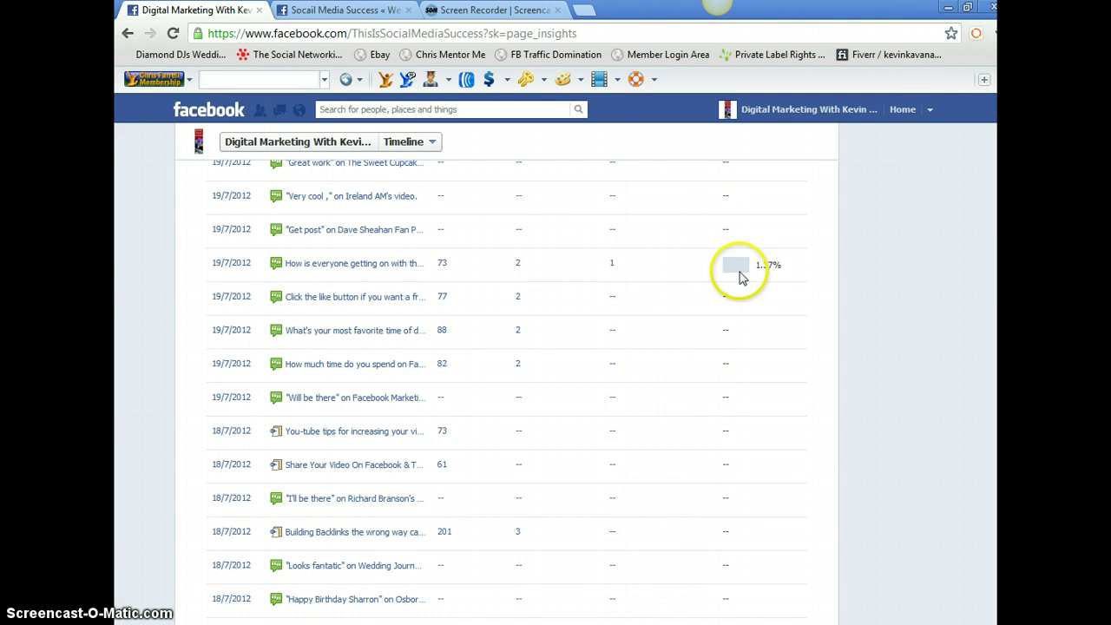
{"action": "scroll", "coordinate": [734, 391], "scroll_direction": "down", "scroll_amount": 8}
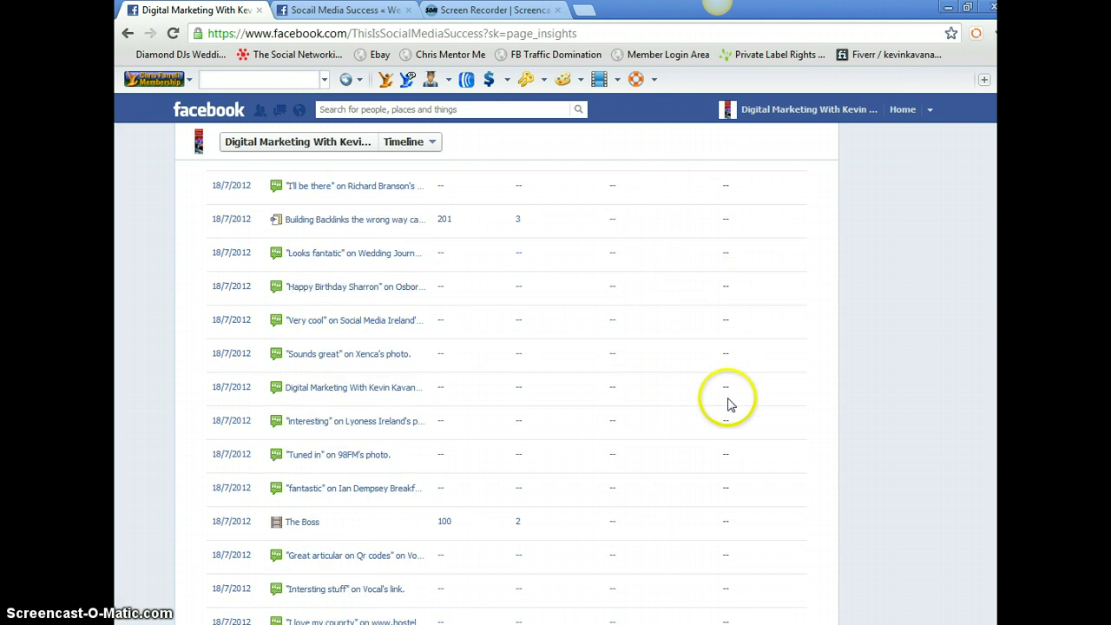
{"action": "scroll", "coordinate": [728, 402], "scroll_direction": "up", "scroll_amount": 12}
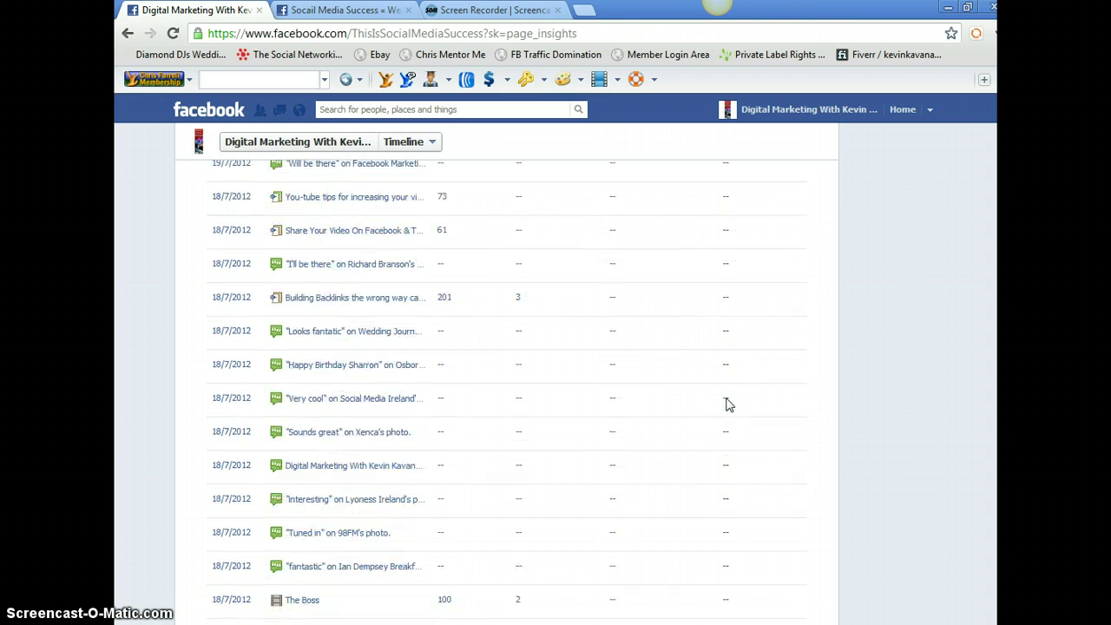
{"action": "scroll", "coordinate": [728, 387], "scroll_direction": "up", "scroll_amount": 10}
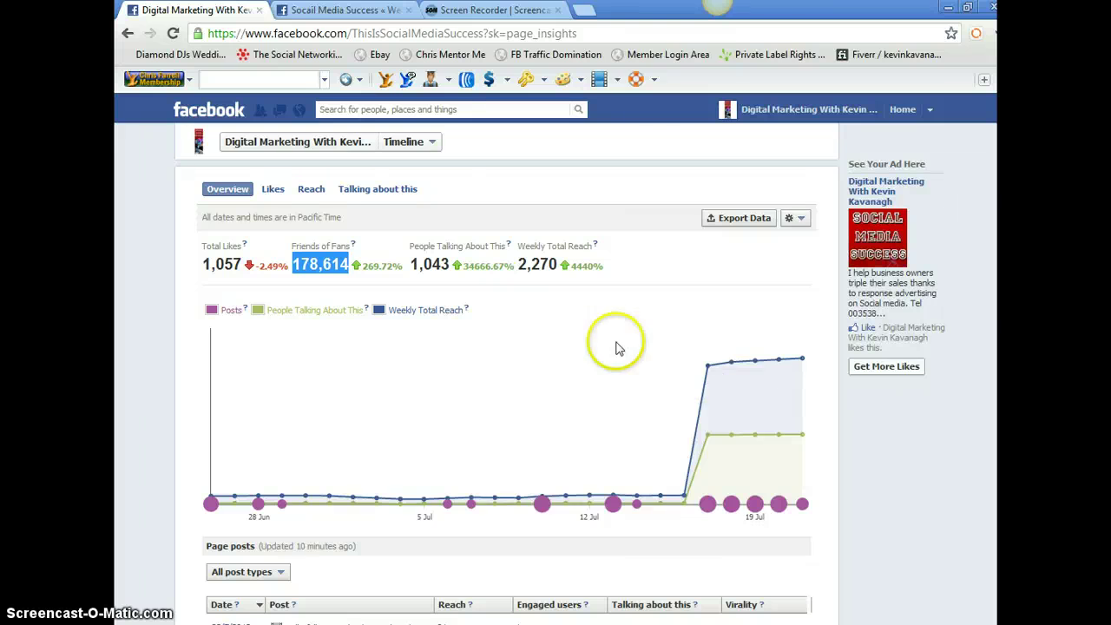
Step: Open the Likes insights and review the gender, age, country, city and language breakdowns and where the likes came from
{"action": "left_click", "coordinate": [273, 190]}
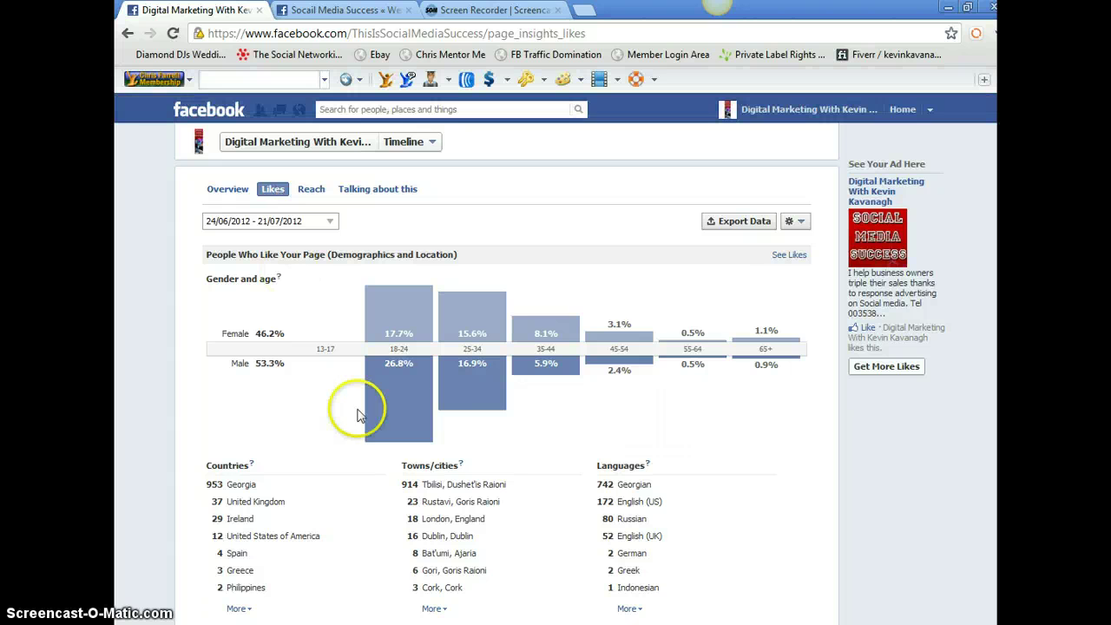
{"action": "scroll", "coordinate": [453, 512], "scroll_direction": "down", "scroll_amount": 2}
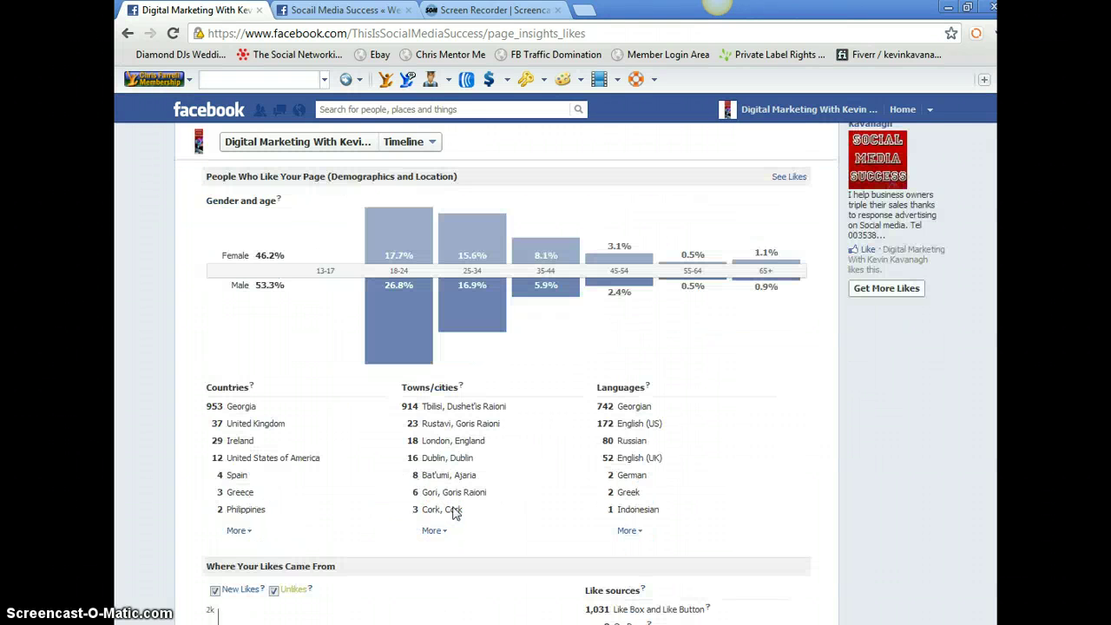
{"action": "left_click", "coordinate": [257, 263]}
{"action": "left_click_drag", "start_coordinate": [274, 256], "coordinate": [295, 256]}
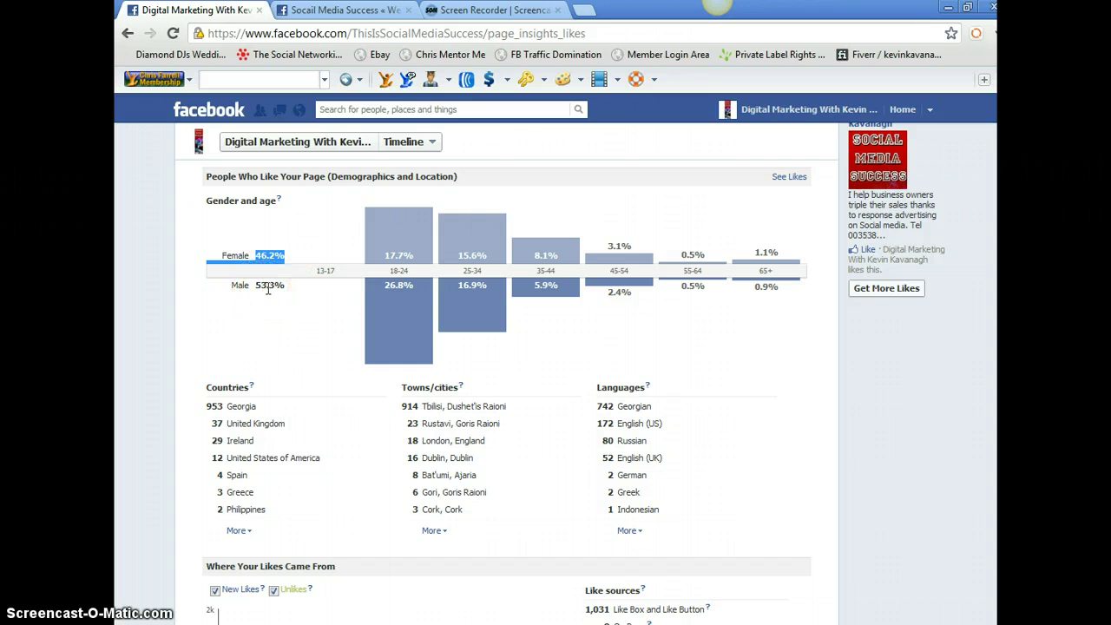
{"action": "left_click", "coordinate": [274, 406]}
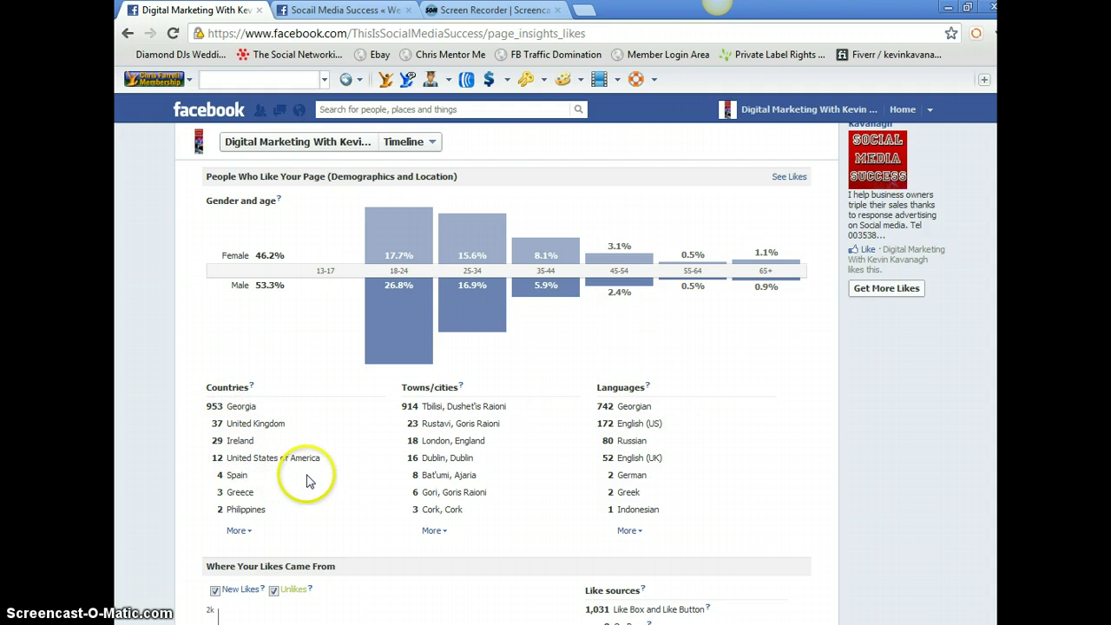
{"action": "scroll", "coordinate": [311, 480], "scroll_direction": "down", "scroll_amount": 3}
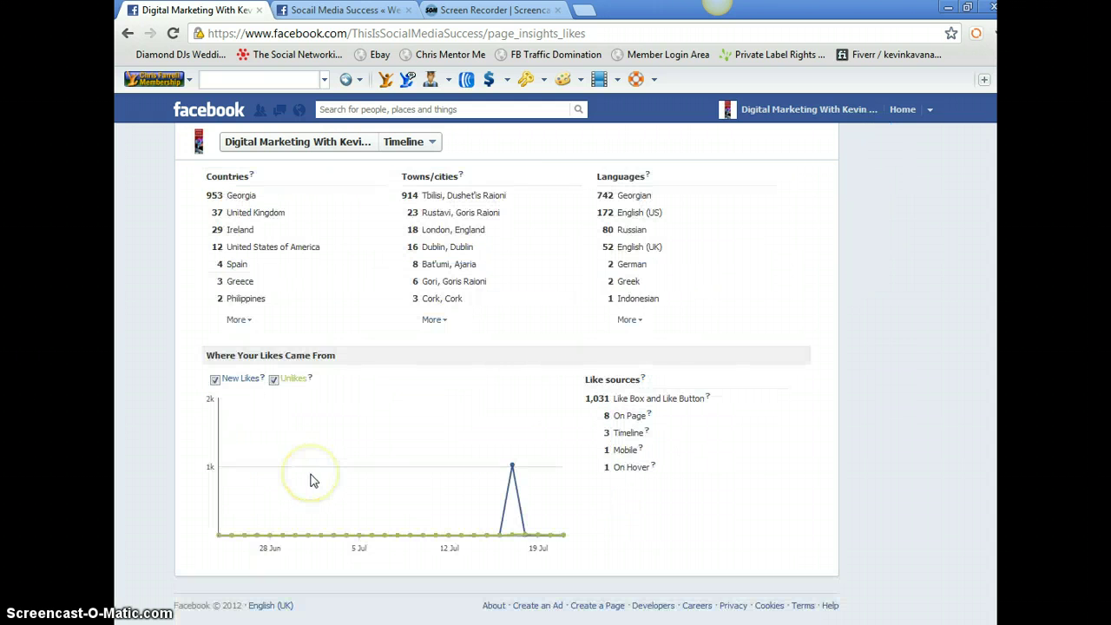
{"action": "scroll", "coordinate": [310, 474], "scroll_direction": "up", "scroll_amount": 4}
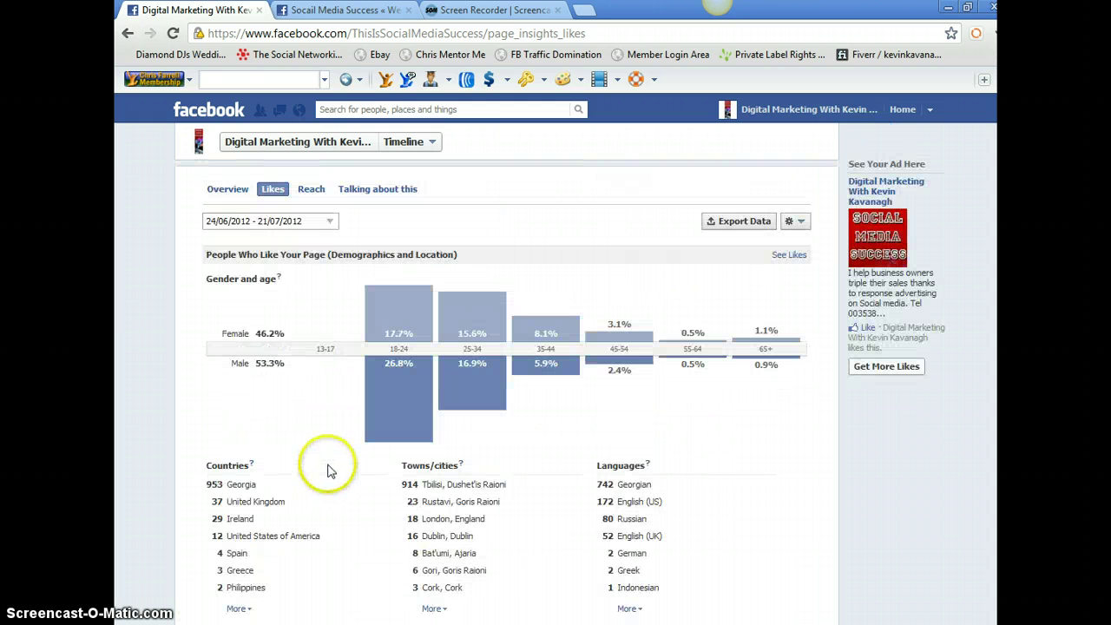
Step: View the Reach insights and the Talking about this insights, examining the demographics and locations
{"action": "left_click", "coordinate": [312, 190]}
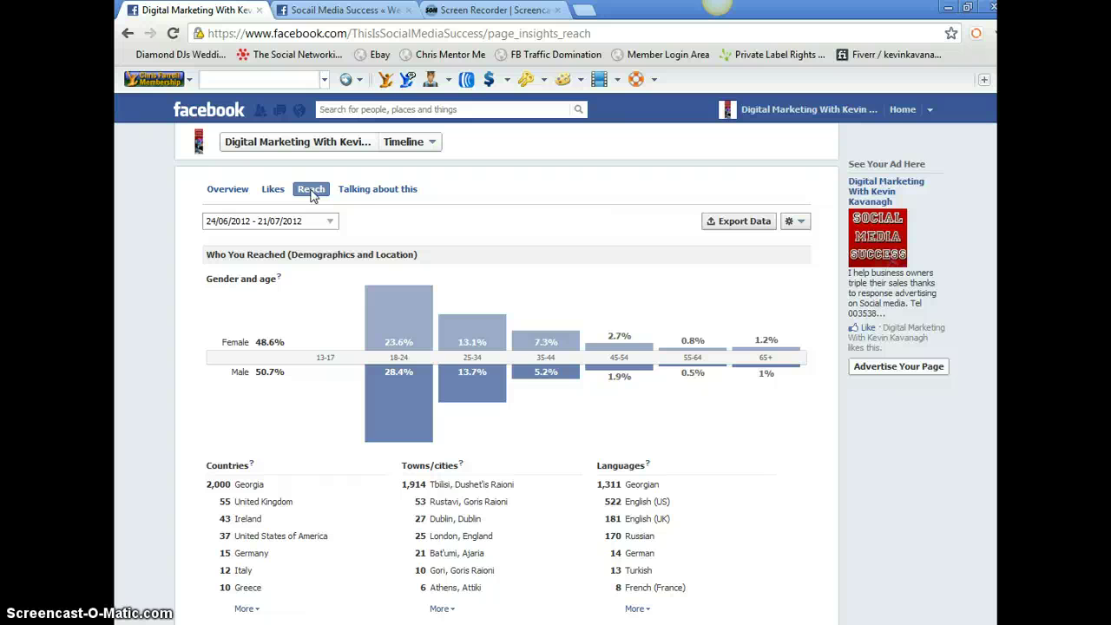
{"action": "left_click", "coordinate": [368, 193]}
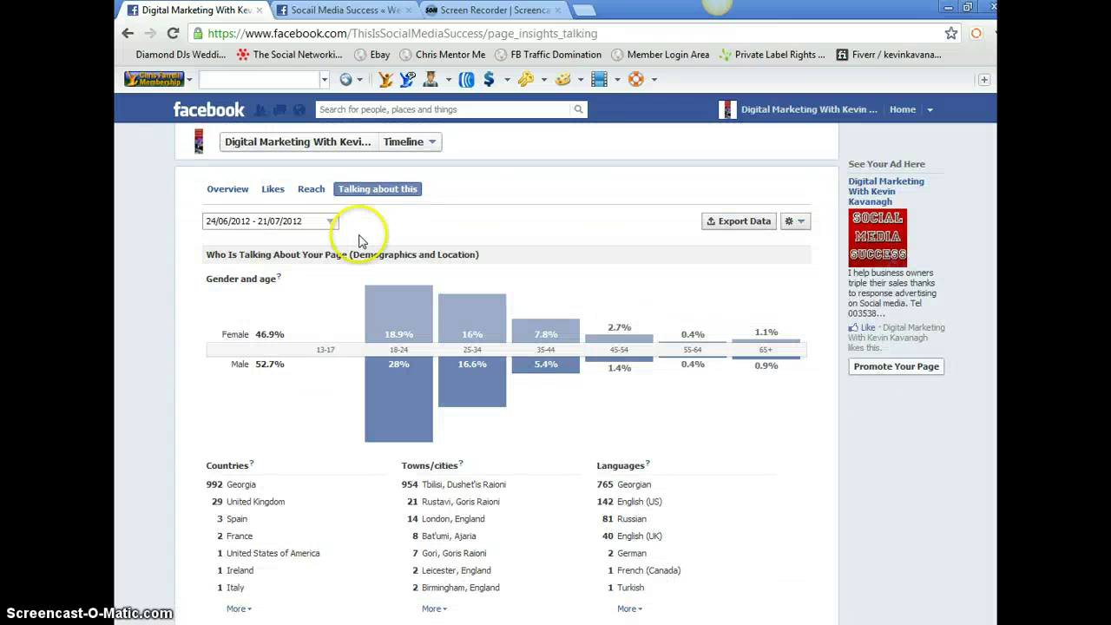
{"action": "scroll", "coordinate": [382, 312], "scroll_direction": "down", "scroll_amount": 4}
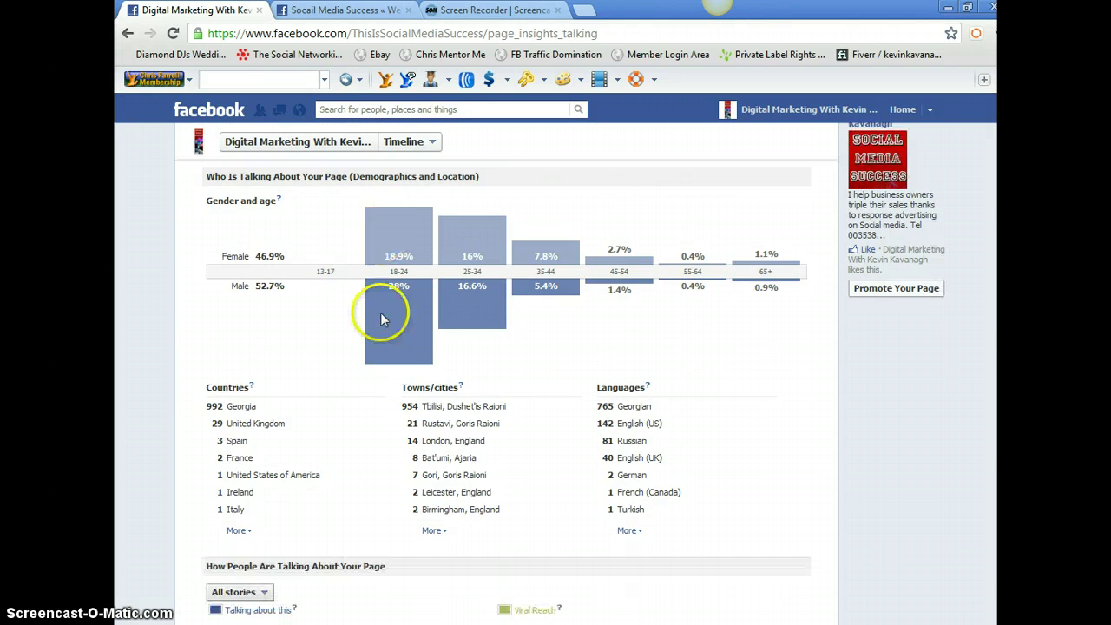
{"action": "scroll", "coordinate": [379, 320], "scroll_direction": "up", "scroll_amount": 4}
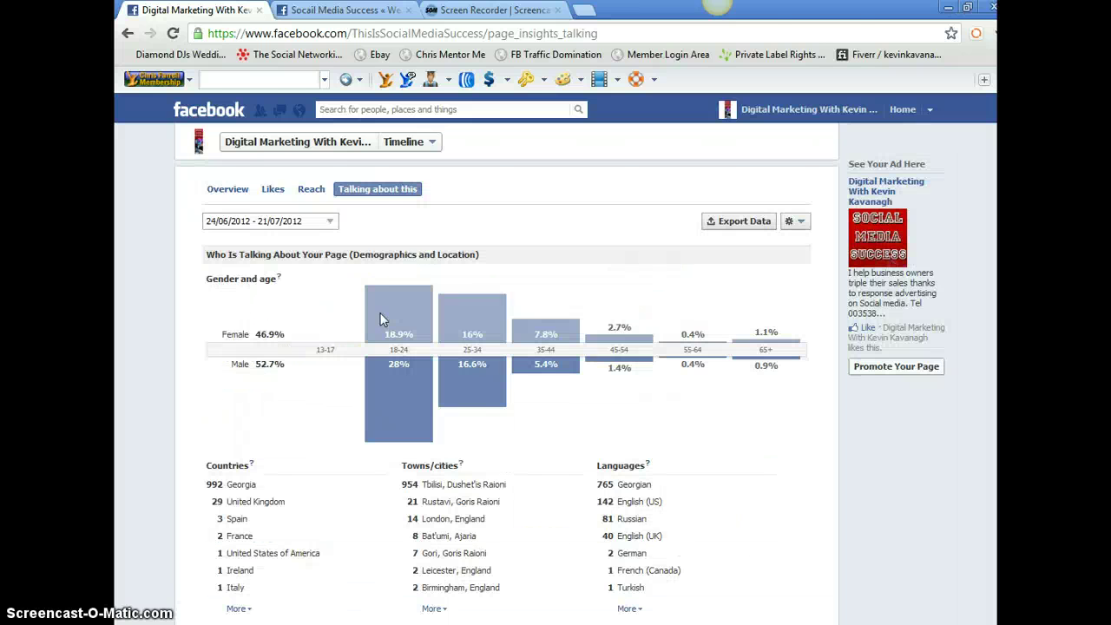
Step: Return to the fan page's main view and open its Likes summary from below the cover image
{"action": "left_click", "coordinate": [128, 37]}
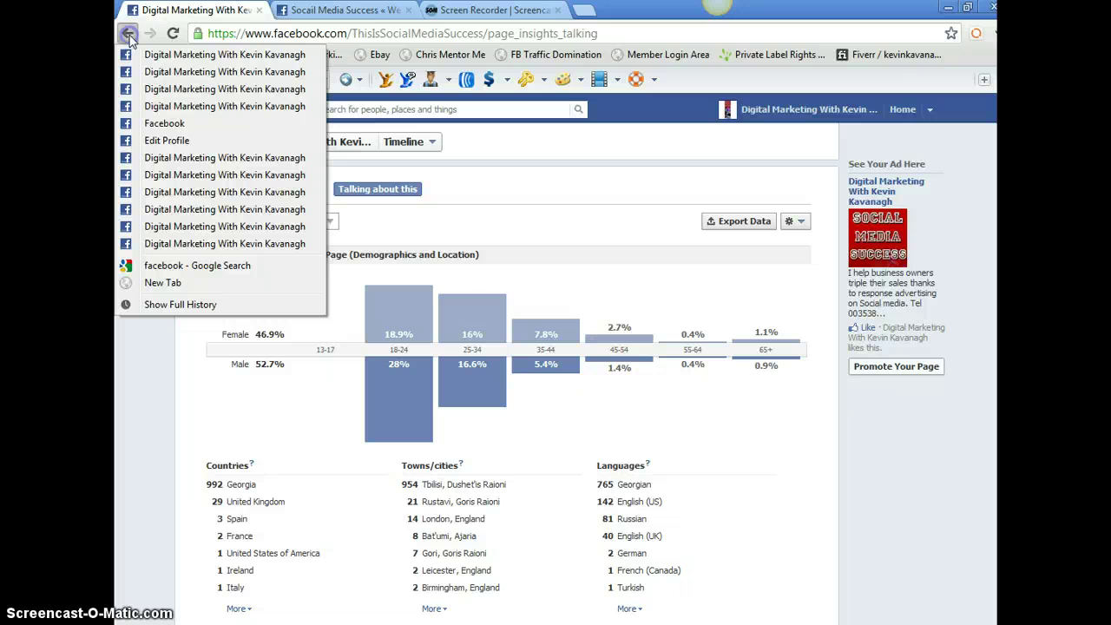
{"action": "left_click", "coordinate": [792, 120]}
{"action": "left_click", "coordinate": [797, 117]}
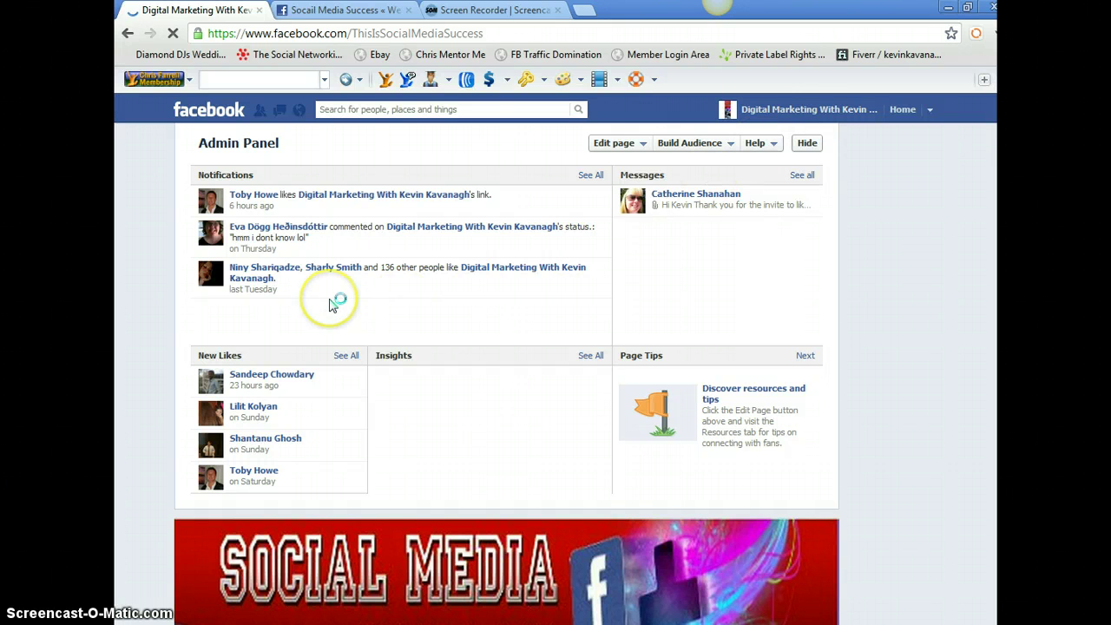
{"action": "scroll", "coordinate": [454, 373], "scroll_direction": "down", "scroll_amount": 1}
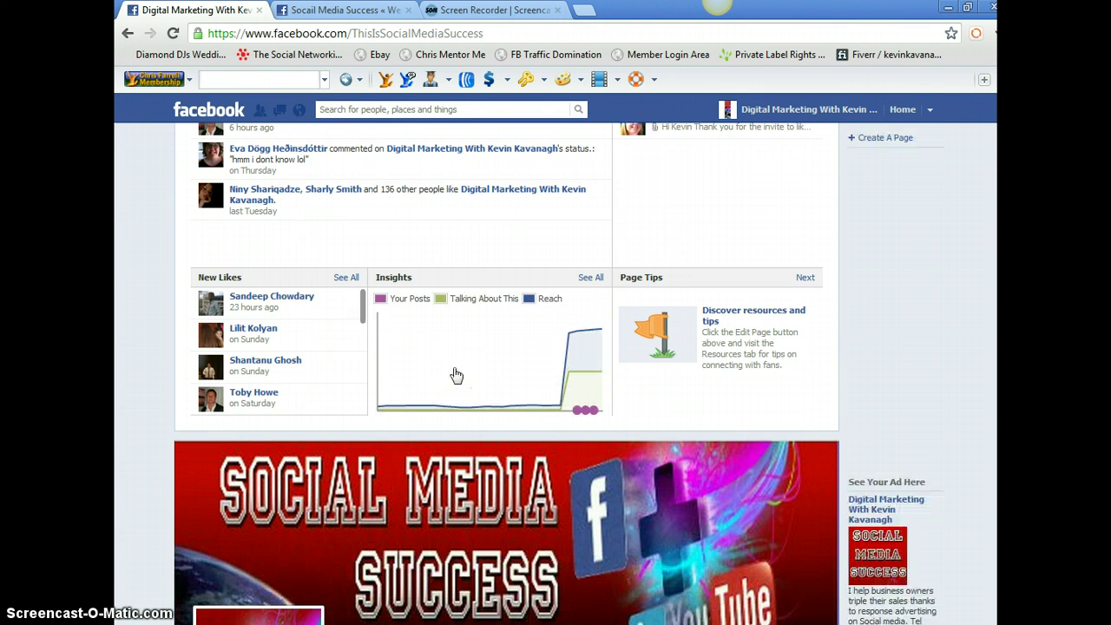
{"action": "scroll", "coordinate": [454, 373], "scroll_direction": "down", "scroll_amount": 1}
{"action": "scroll", "coordinate": [454, 373], "scroll_direction": "down", "scroll_amount": 5}
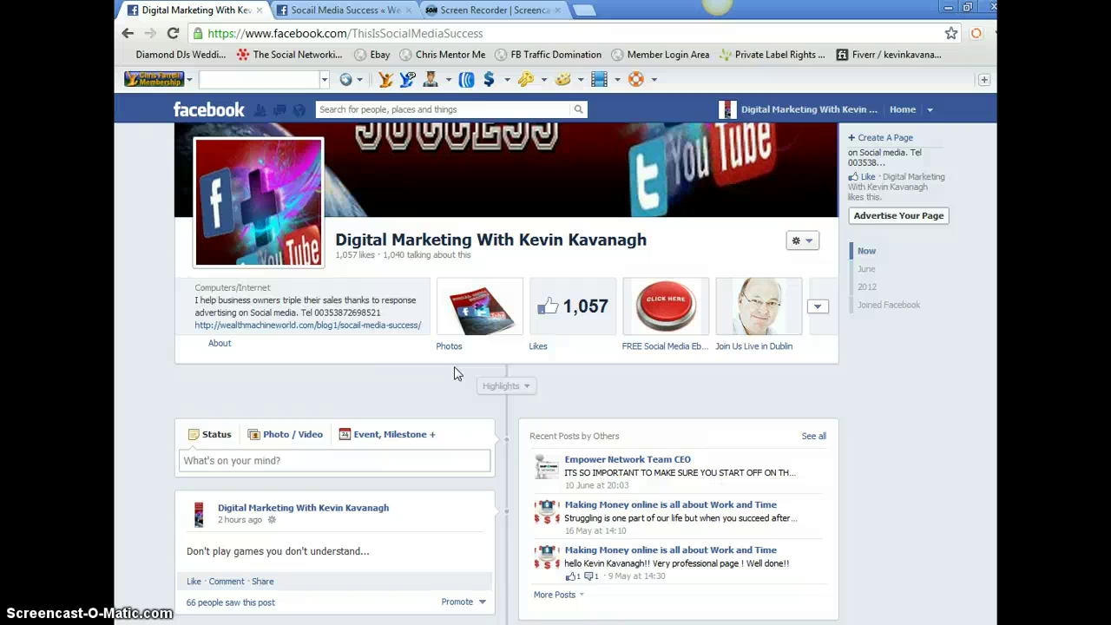
{"action": "left_click", "coordinate": [578, 322]}
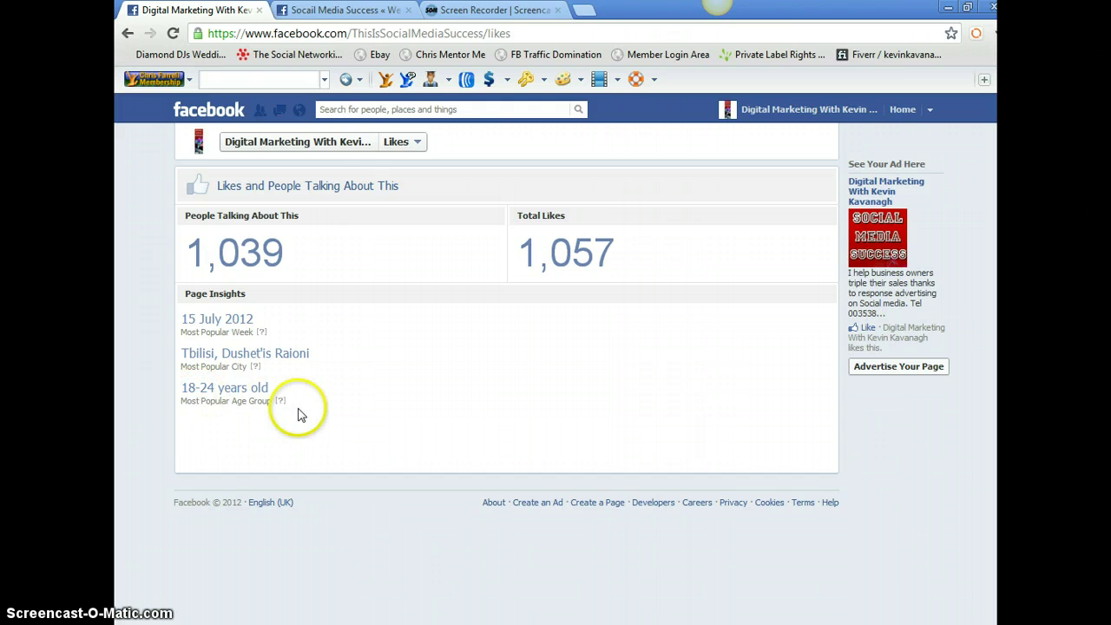
Step: Go back to the fan page's timeline and open the status update box for writing
{"action": "left_click", "coordinate": [128, 33]}
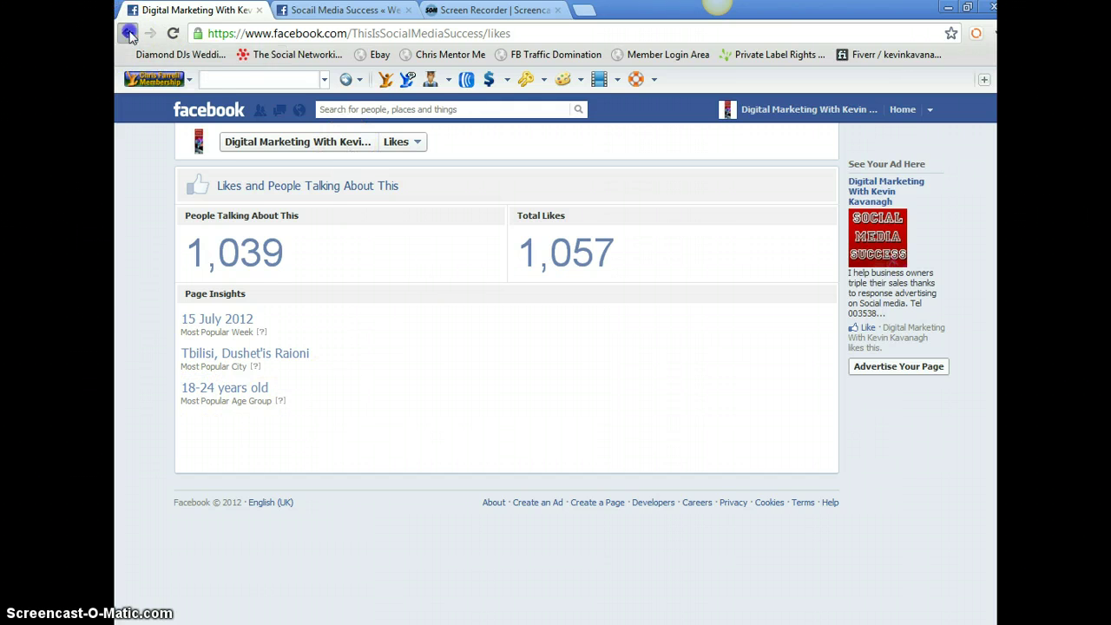
{"action": "left_click", "coordinate": [225, 54]}
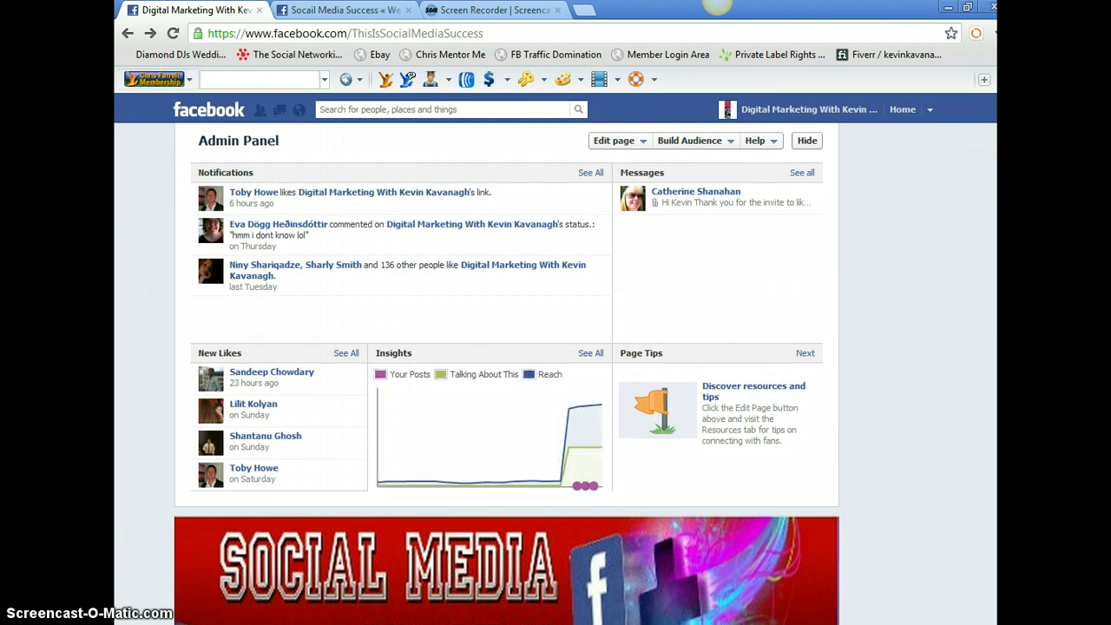
{"action": "scroll", "coordinate": [507, 374], "scroll_direction": "down", "scroll_amount": 8}
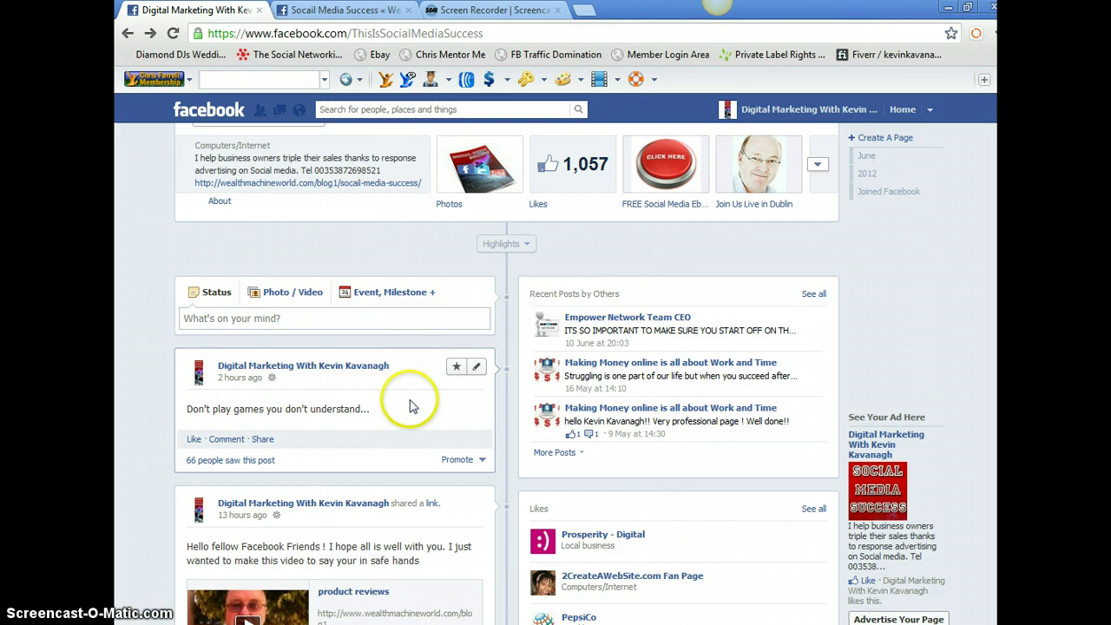
{"action": "left_click", "coordinate": [252, 320]}
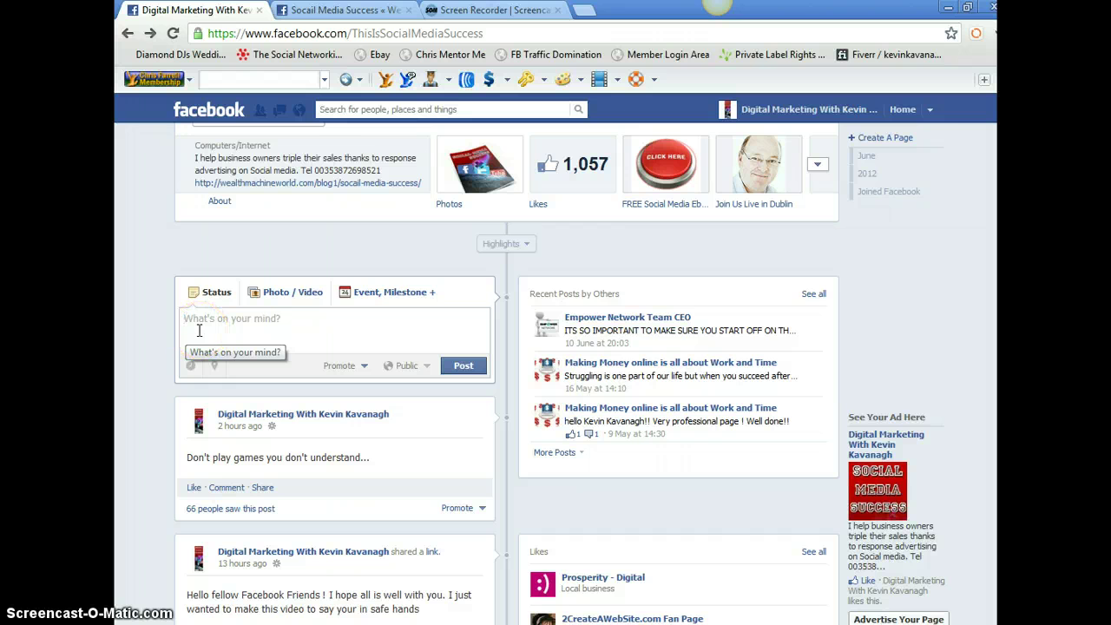
Step: Look through the earlier posts on the timeline and return to the empty status update box
{"action": "scroll", "coordinate": [199, 330], "scroll_direction": "down", "scroll_amount": 8}
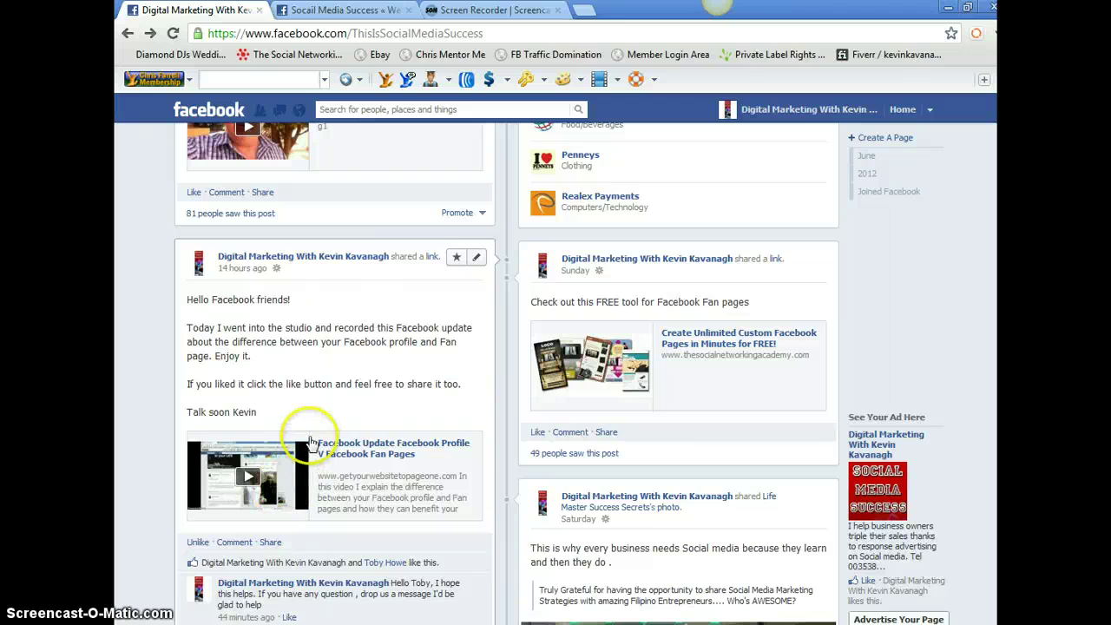
{"action": "scroll", "coordinate": [315, 434], "scroll_direction": "up", "scroll_amount": 6}
{"action": "scroll", "coordinate": [316, 431], "scroll_direction": "up", "scroll_amount": 3}
{"action": "scroll", "coordinate": [314, 425], "scroll_direction": "down", "scroll_amount": 2}
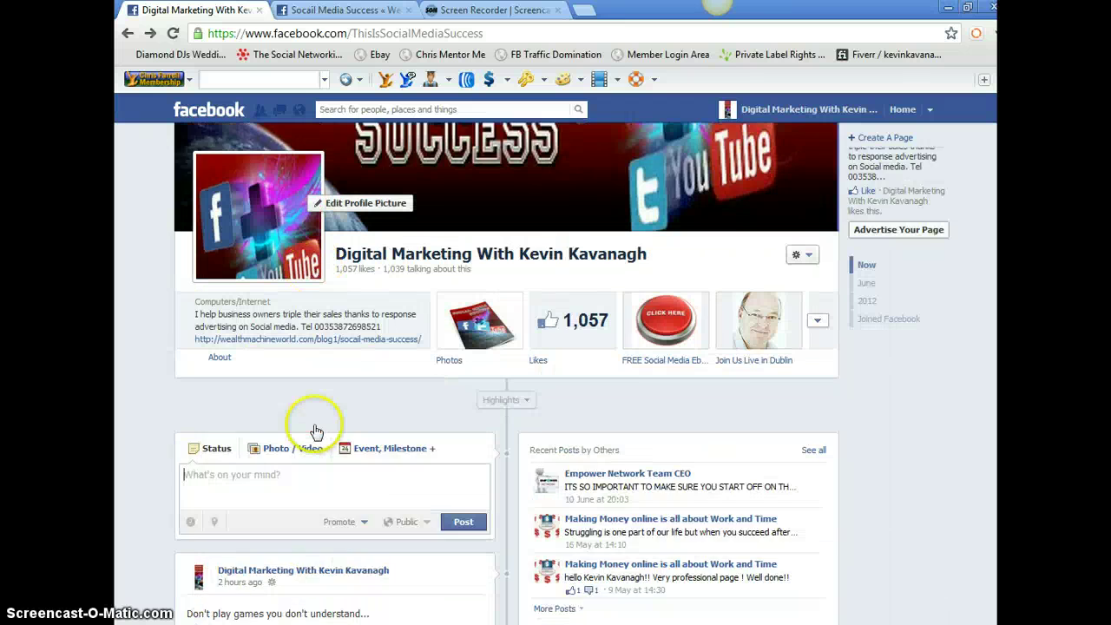
{"action": "left_click", "coordinate": [314, 424]}
{"action": "scroll", "coordinate": [314, 424], "scroll_direction": "up", "scroll_amount": 1}
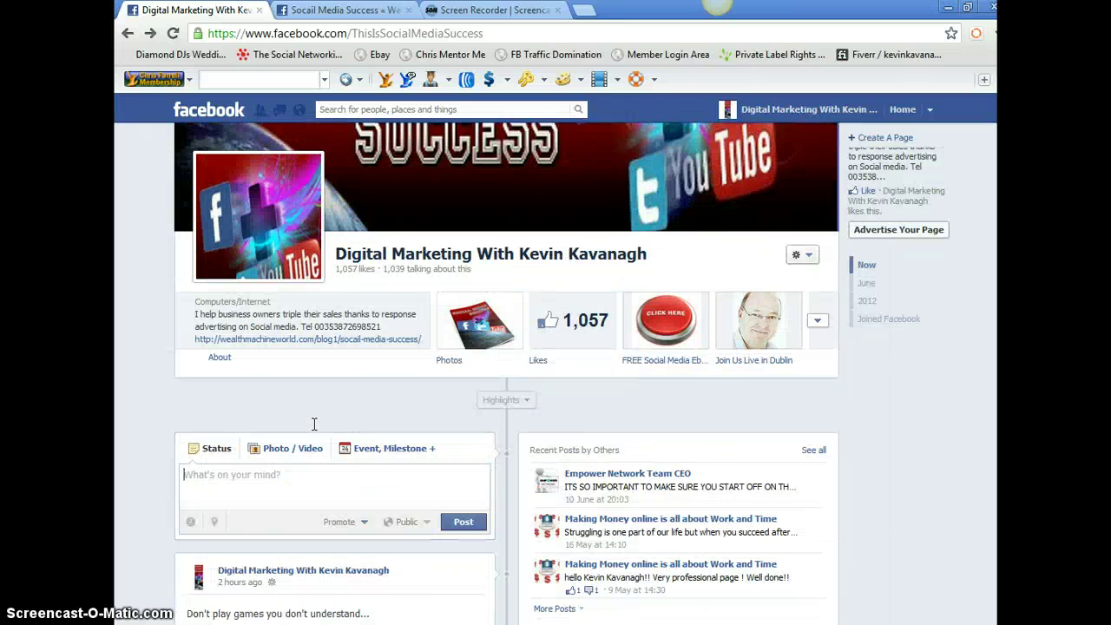
{"action": "left_click", "coordinate": [212, 489]}
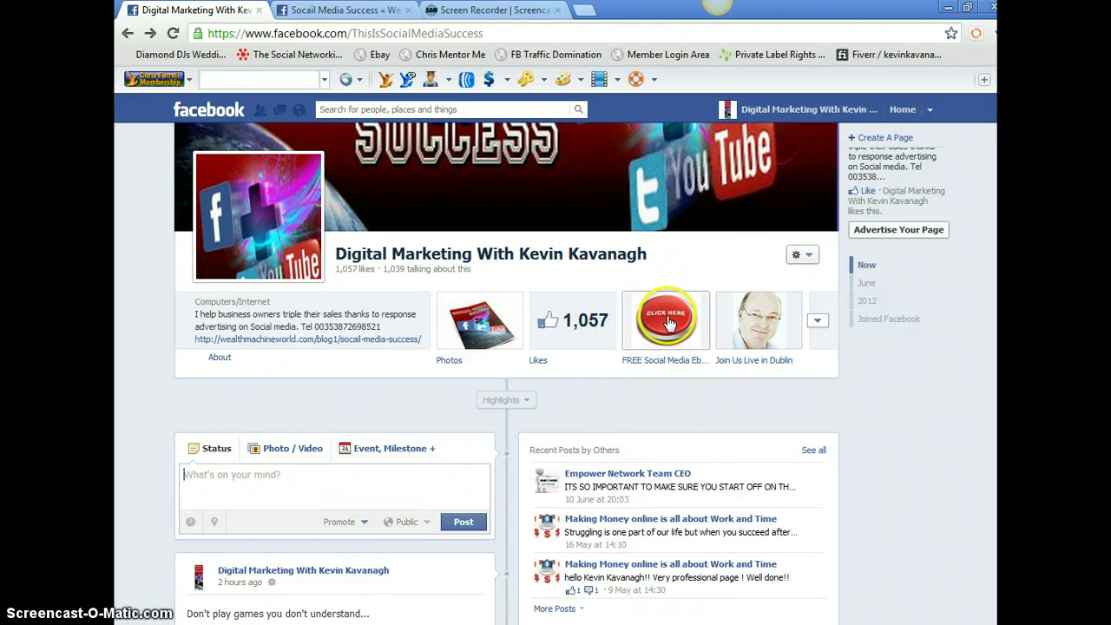
Step: Open the Social Media Success landing page from the fan page's website link and look through its offer and sign-up form
{"action": "left_click", "coordinate": [474, 326]}
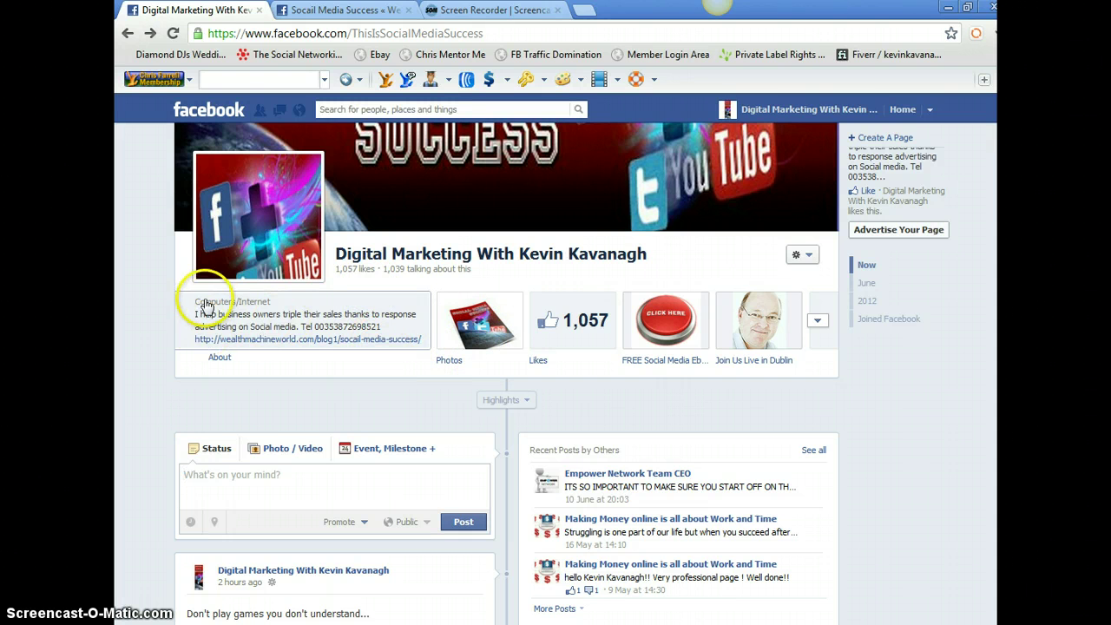
{"action": "left_click", "coordinate": [279, 346]}
{"action": "left_click", "coordinate": [343, 8]}
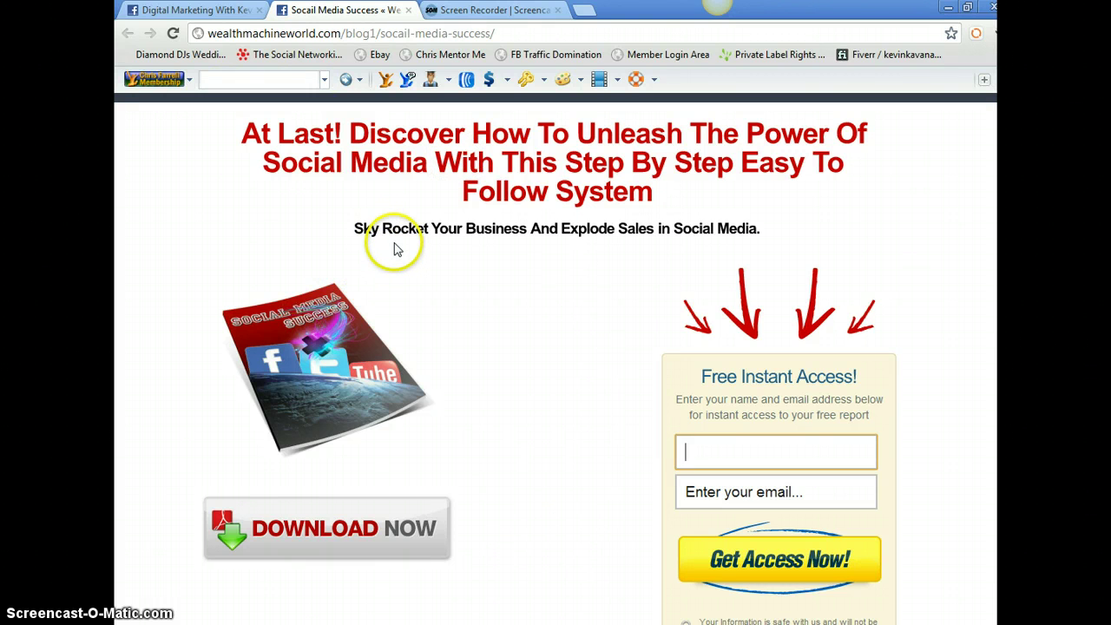
{"action": "scroll", "coordinate": [280, 349], "scroll_direction": "down", "scroll_amount": 2}
{"action": "scroll", "coordinate": [286, 360], "scroll_direction": "down", "scroll_amount": 2}
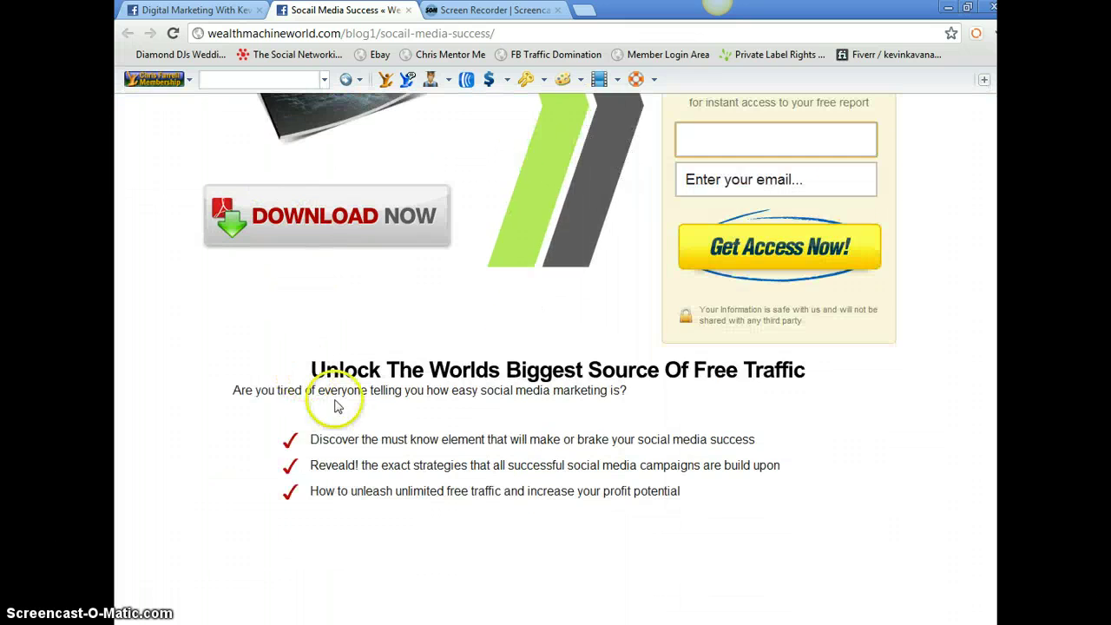
{"action": "scroll", "coordinate": [347, 442], "scroll_direction": "up", "scroll_amount": 3}
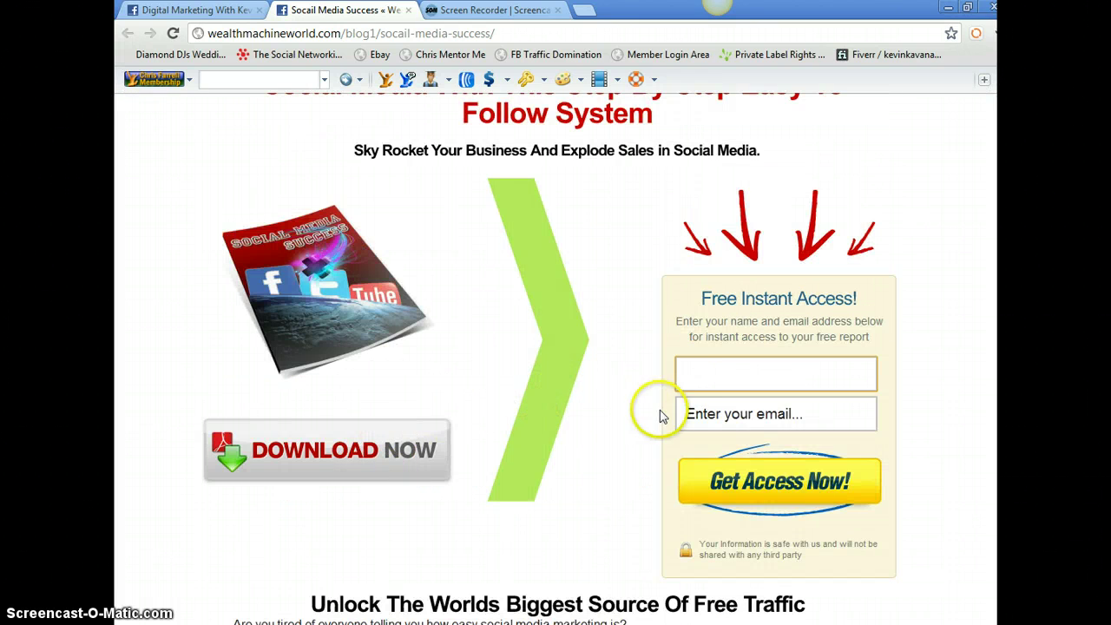
Step: Fill in the first name in the landing page's Free Instant Access form and start on the email field
{"action": "left_click", "coordinate": [704, 375]}
{"action": "left_click", "coordinate": [698, 404]}
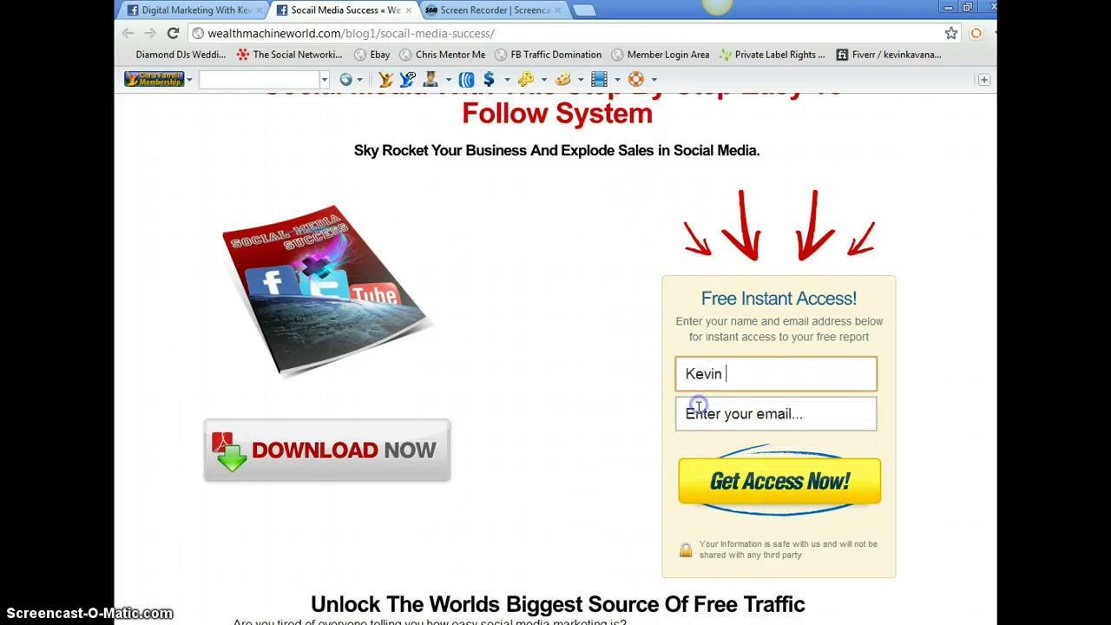
{"action": "left_click", "coordinate": [698, 412]}
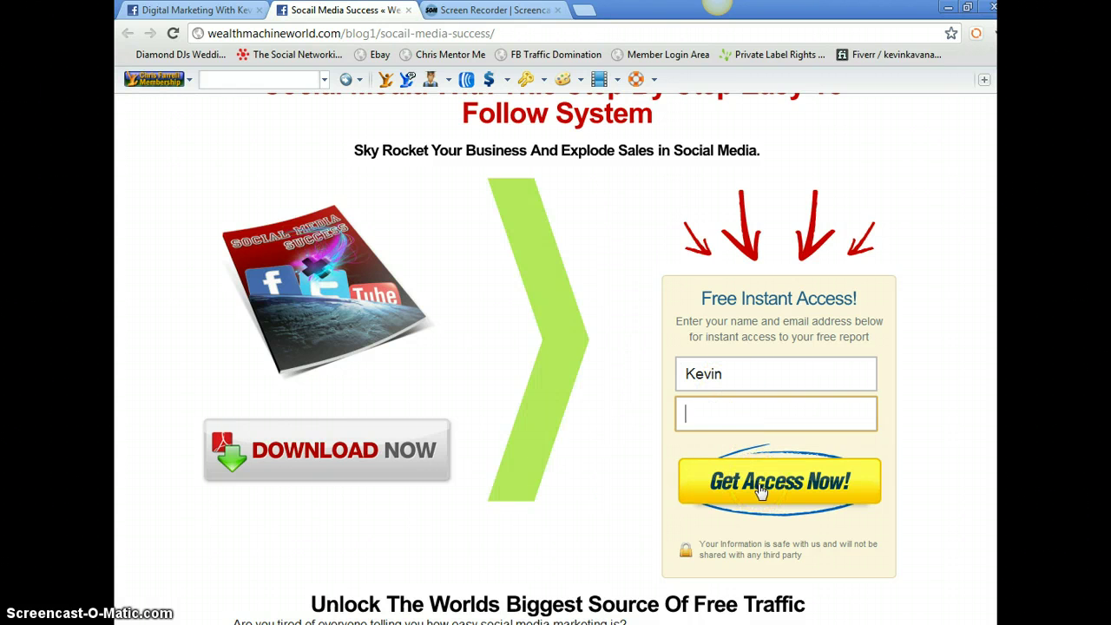
Step: Check the fan page briefly, return to the landing page and view the email field's suggestions without choosing one
{"action": "left_click", "coordinate": [217, 14]}
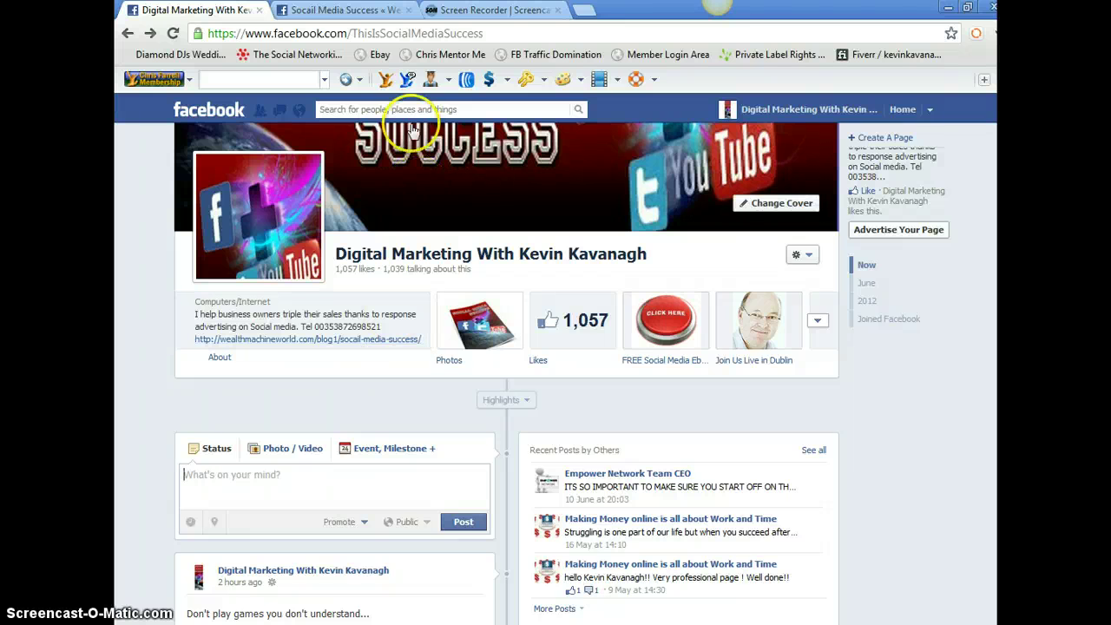
{"action": "left_click", "coordinate": [362, 17]}
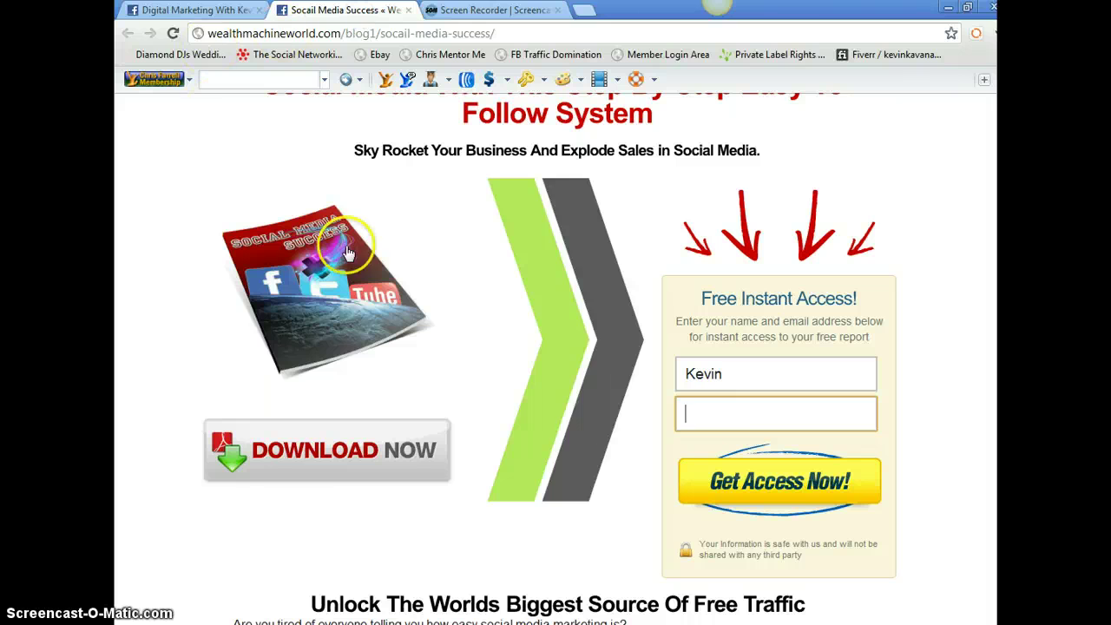
{"action": "left_click", "coordinate": [700, 417]}
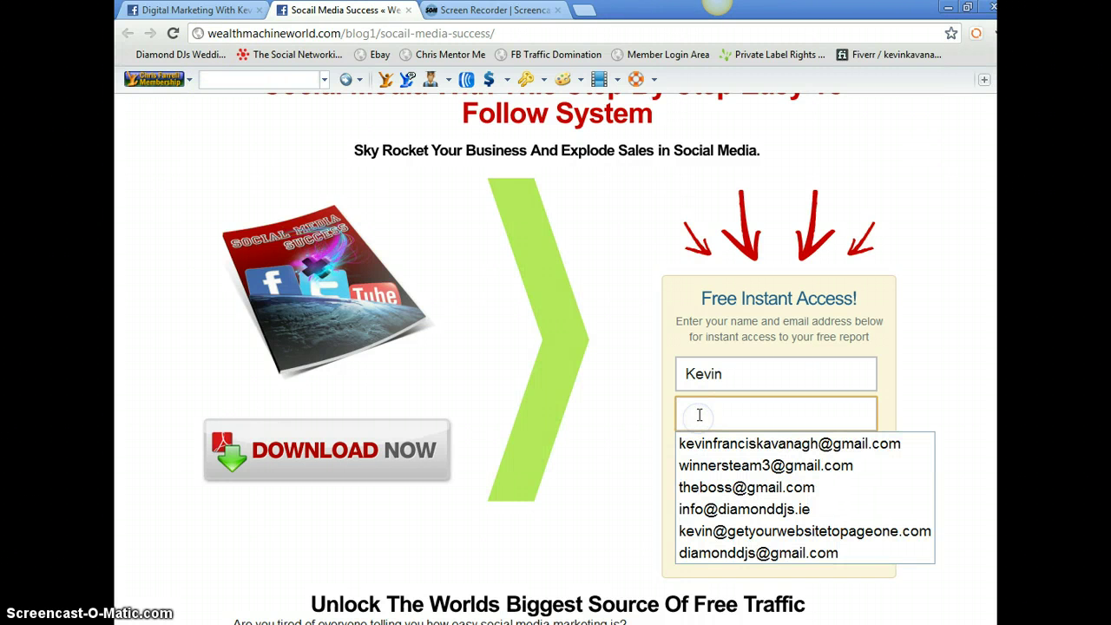
{"action": "left_click", "coordinate": [650, 312]}
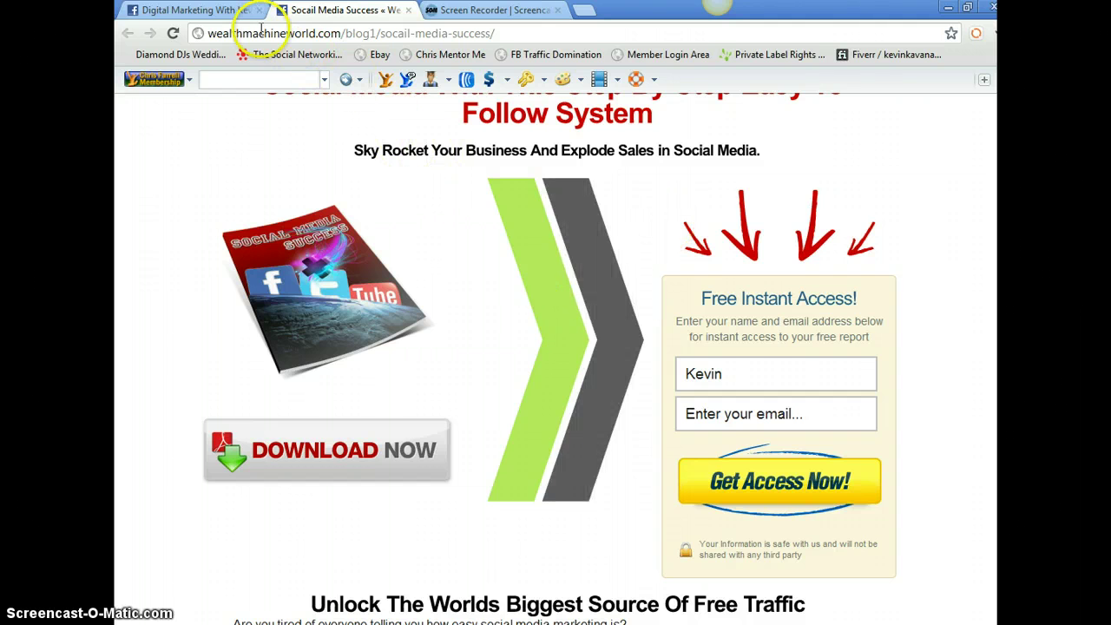
Step: Open the fan page's FREE Social Media Ebook app, look through its gift offer and form, and return to the timeline
{"action": "left_click", "coordinate": [195, 11]}
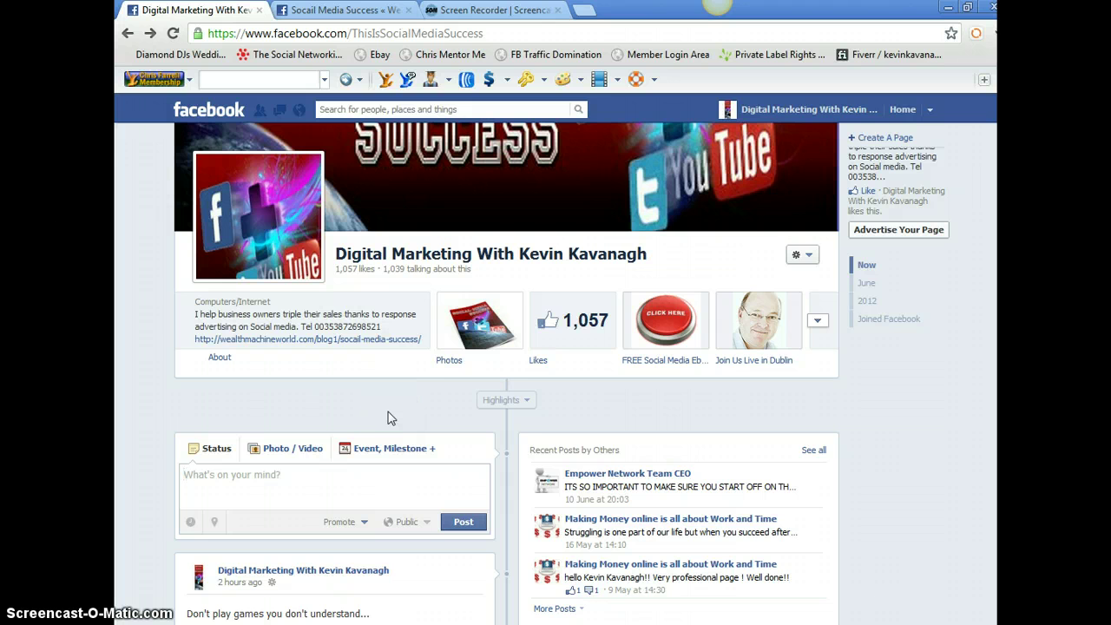
{"action": "left_click", "coordinate": [685, 347]}
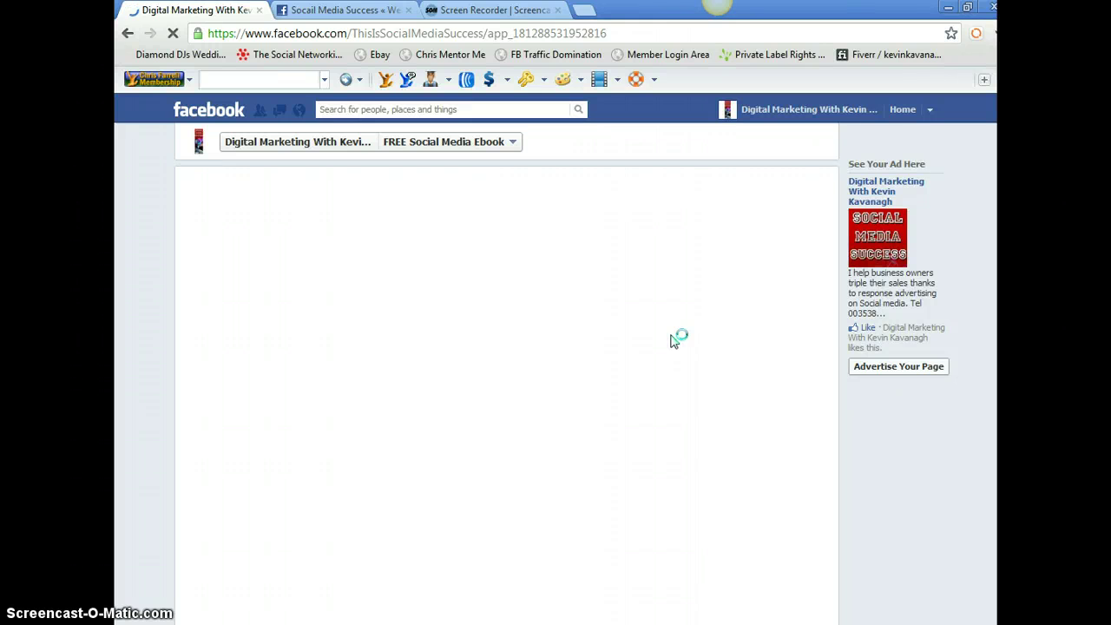
{"action": "scroll", "coordinate": [672, 341], "scroll_direction": "down", "scroll_amount": 5}
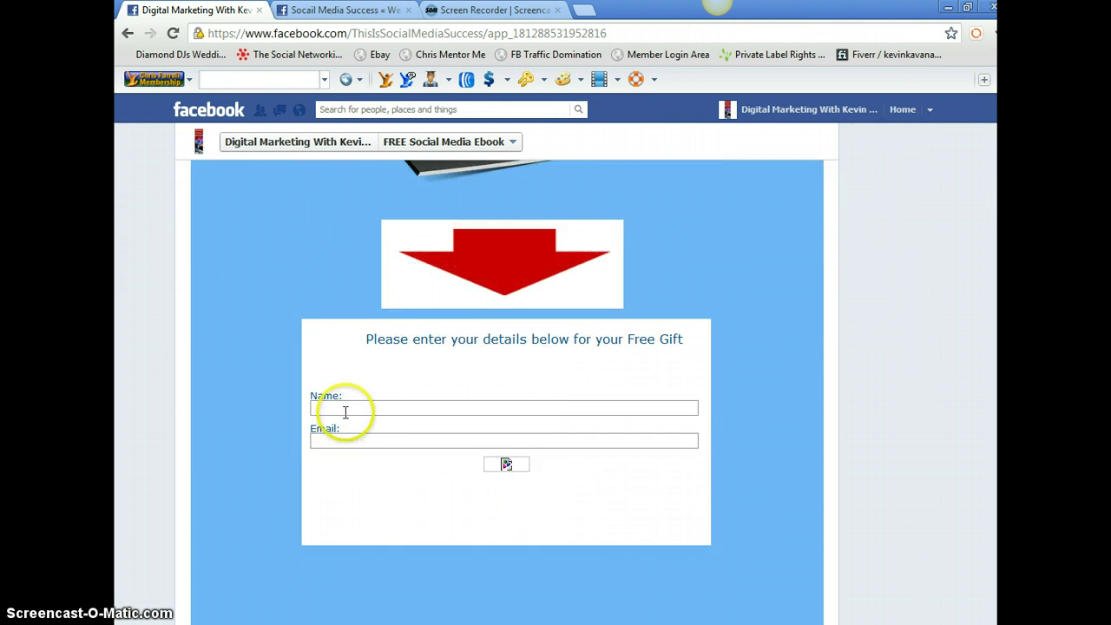
{"action": "scroll", "coordinate": [350, 406], "scroll_direction": "up", "scroll_amount": 5}
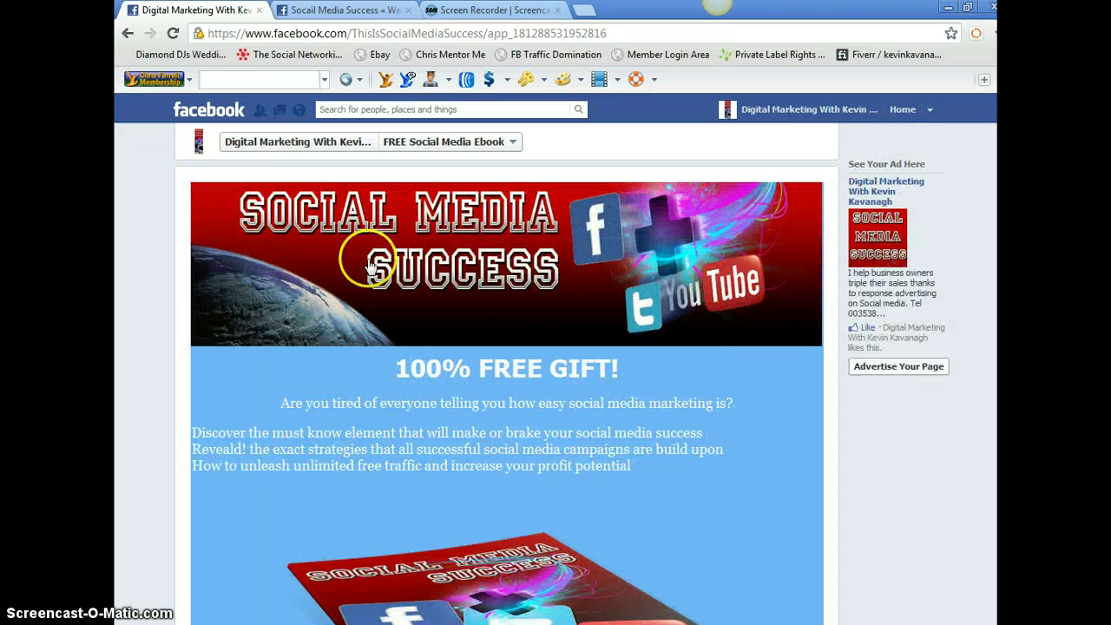
{"action": "left_click", "coordinate": [126, 33]}
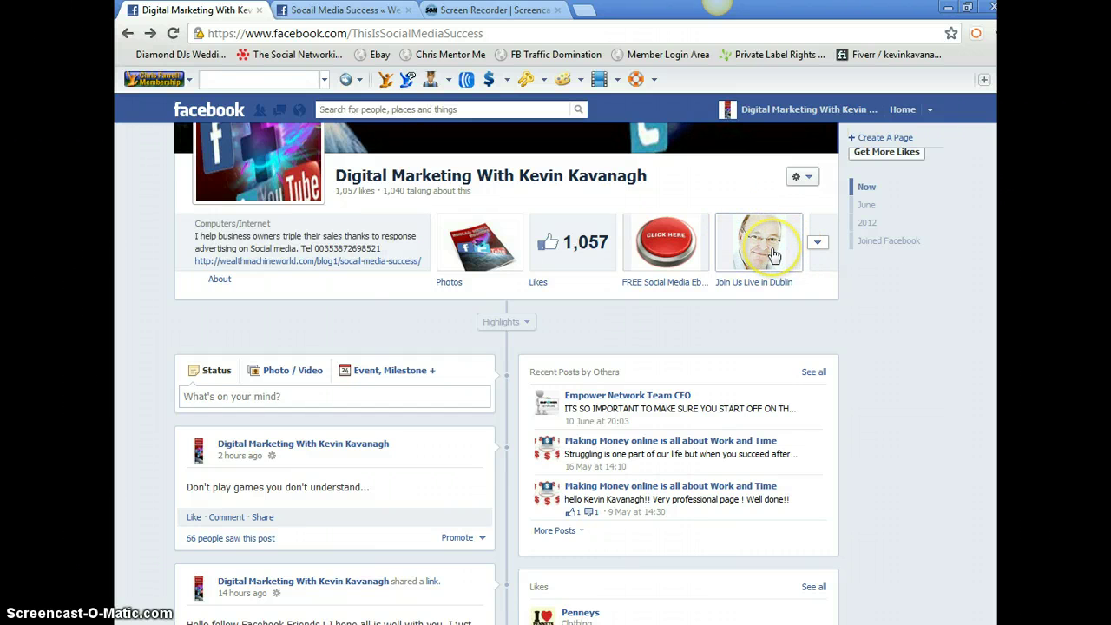
Step: Open the Join Us Live in Dublin app, read its event and booking details, and return to the fan page
{"action": "left_click", "coordinate": [772, 249]}
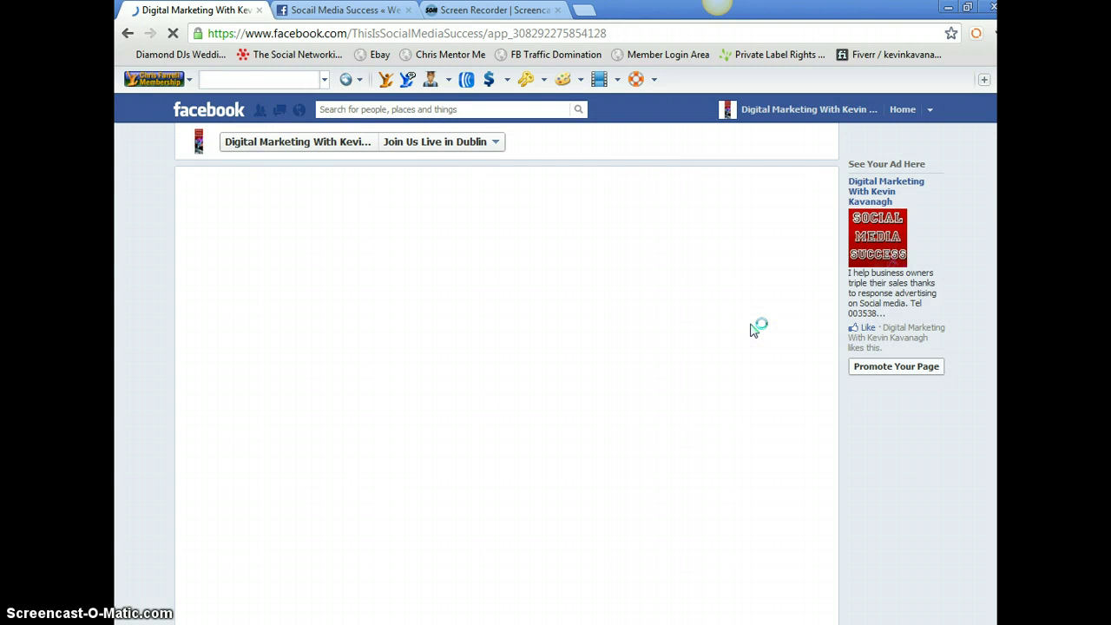
{"action": "scroll", "coordinate": [582, 334], "scroll_direction": "down", "scroll_amount": 4}
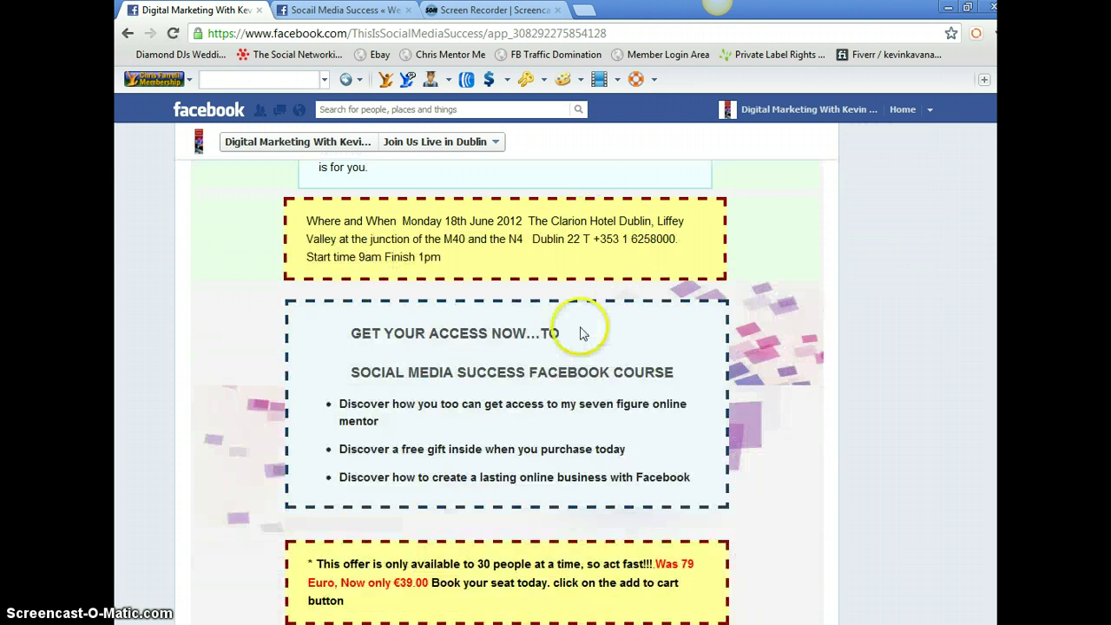
{"action": "scroll", "coordinate": [582, 334], "scroll_direction": "down", "scroll_amount": 8}
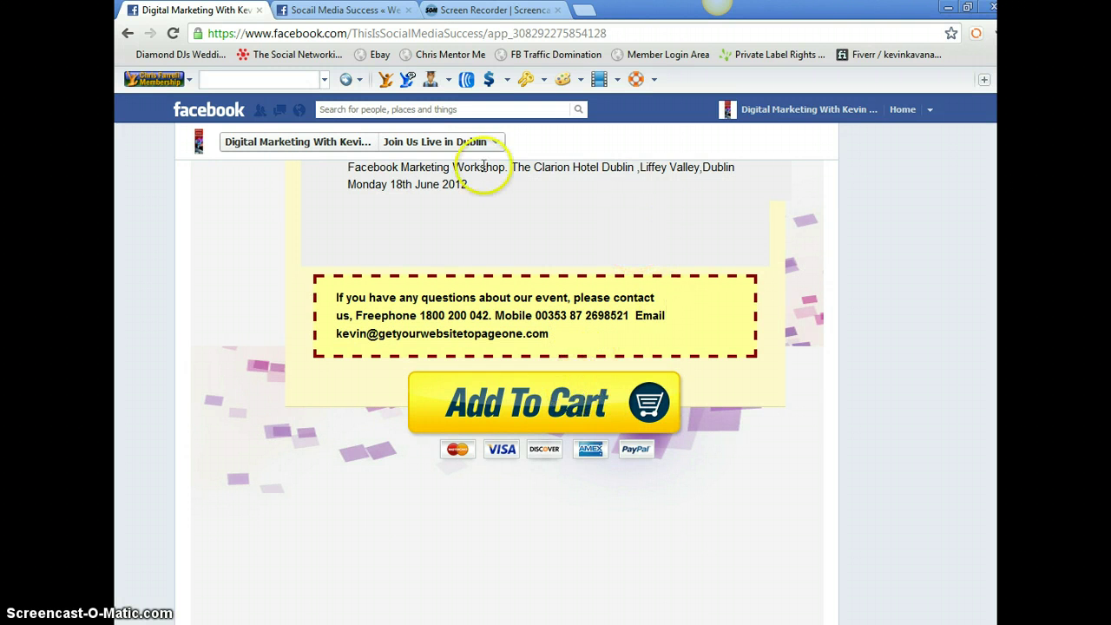
{"action": "scroll", "coordinate": [597, 295], "scroll_direction": "up", "scroll_amount": 4}
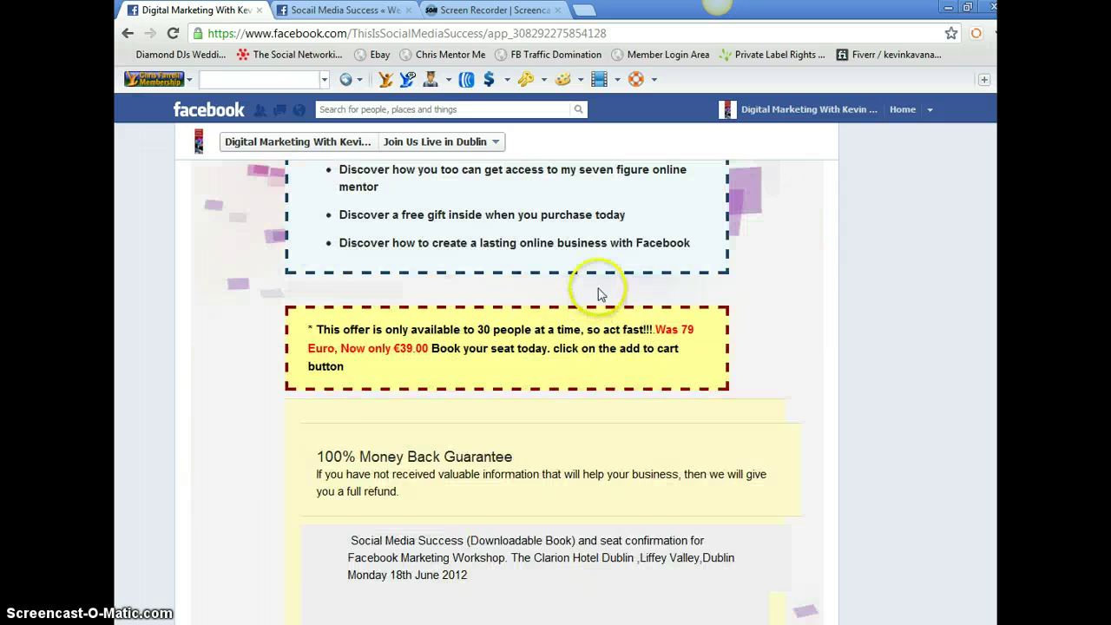
{"action": "scroll", "coordinate": [599, 290], "scroll_direction": "up", "scroll_amount": 10}
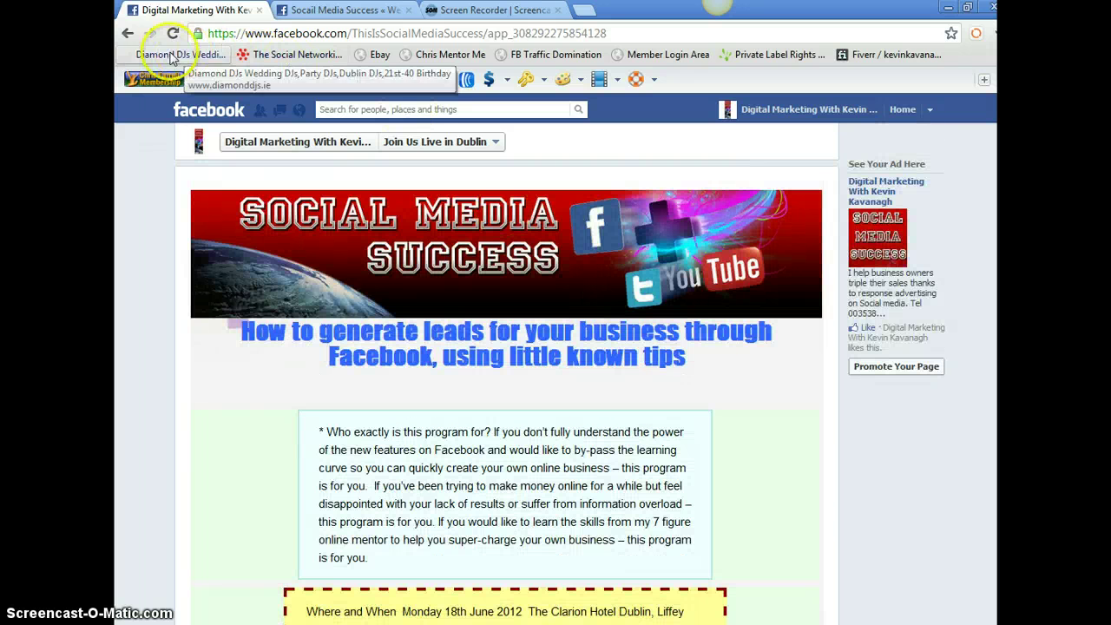
{"action": "left_click", "coordinate": [127, 35]}
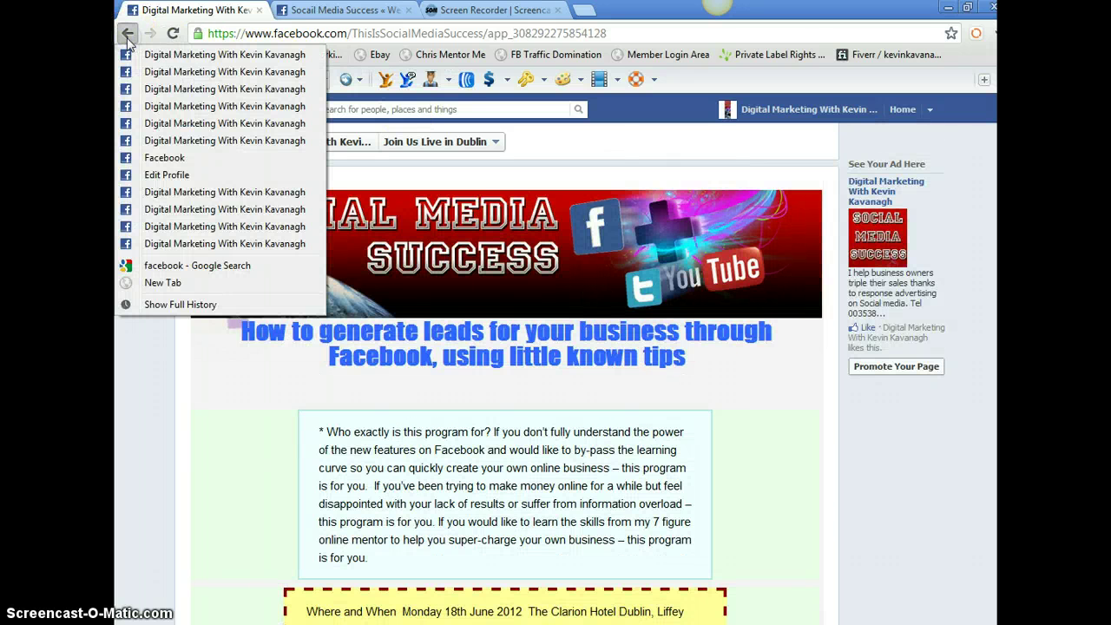
{"action": "left_click", "coordinate": [126, 35]}
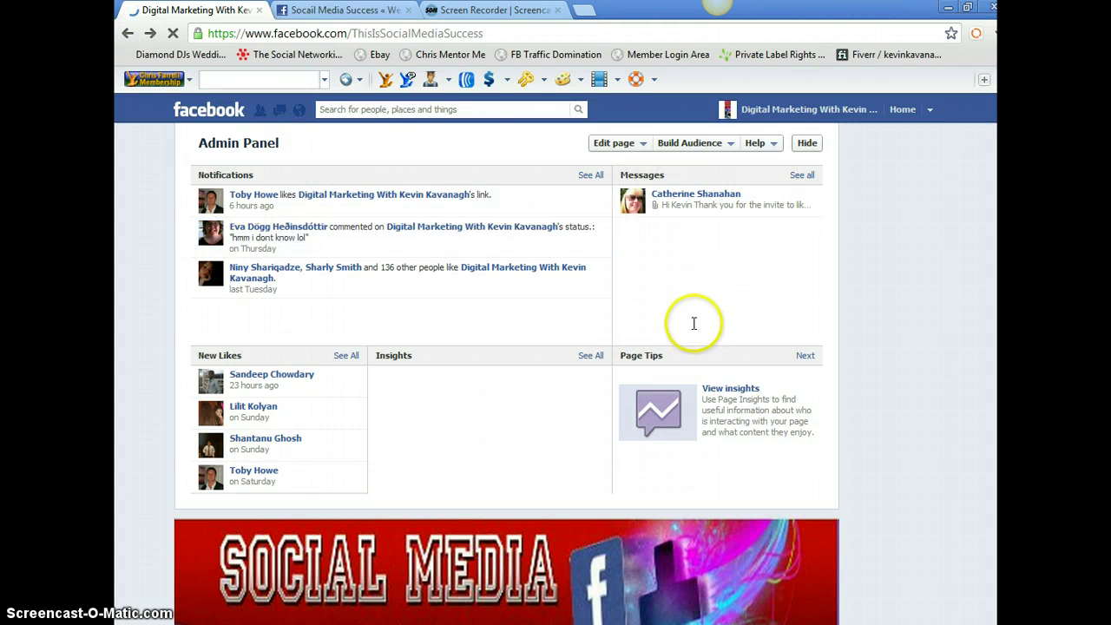
Step: View the fan page's additional options, such as sharing, insights and privacy, and dismiss them
{"action": "scroll", "coordinate": [694, 323], "scroll_direction": "down", "scroll_amount": 10}
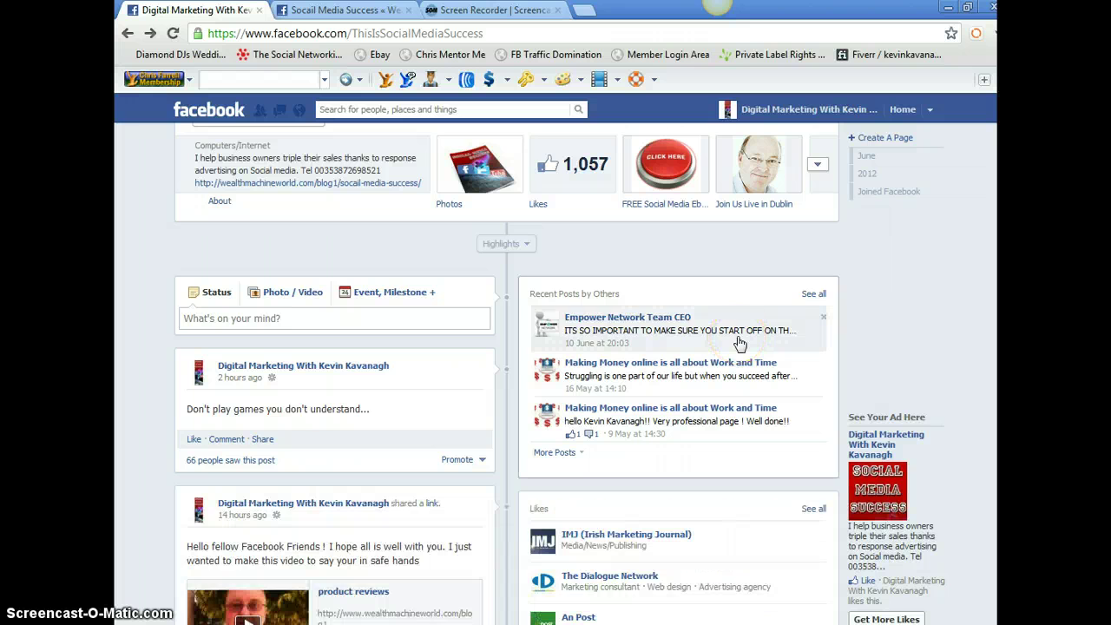
{"action": "scroll", "coordinate": [739, 344], "scroll_direction": "up", "scroll_amount": 2}
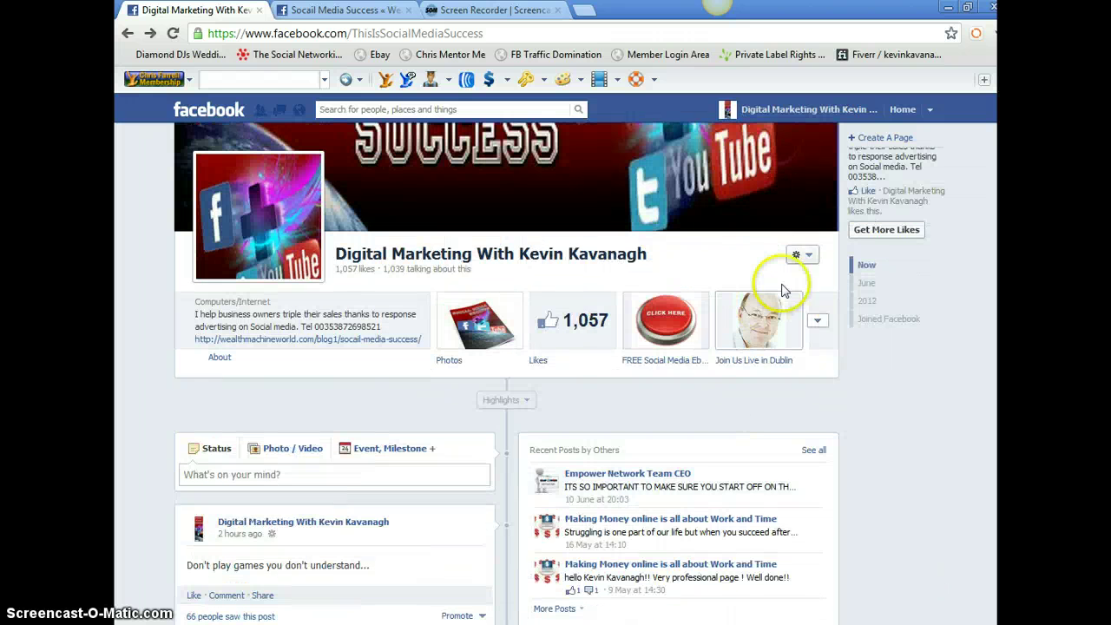
{"action": "left_click", "coordinate": [803, 255]}
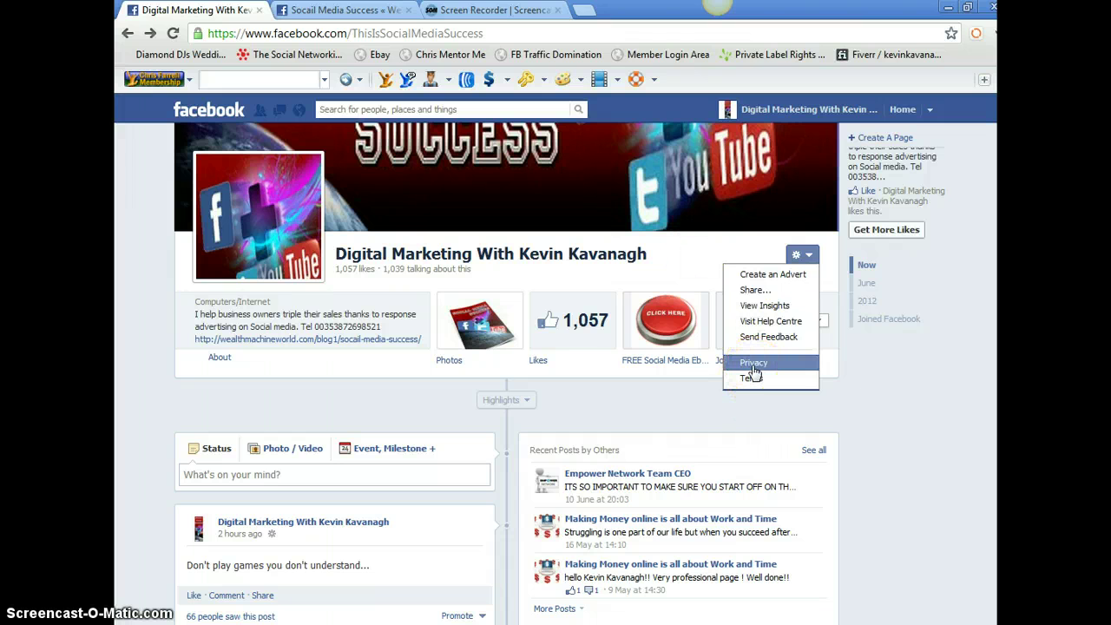
{"action": "left_click", "coordinate": [751, 249]}
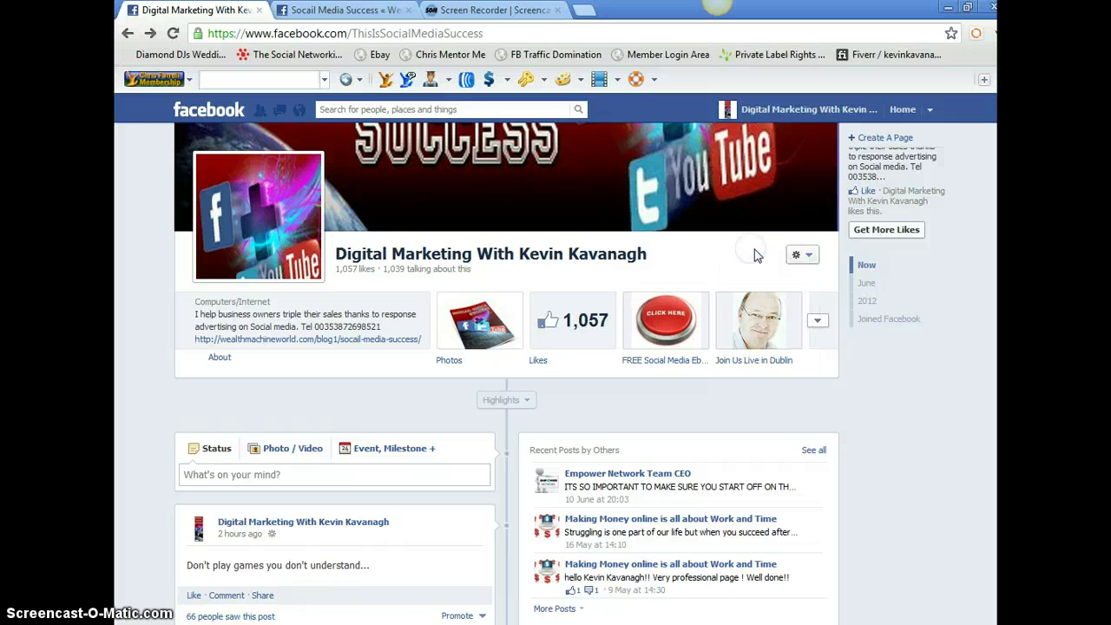
Step: Expand the fan page's app tiles and examine the Join Us Live in Dublin tile's settings and management options
{"action": "left_click", "coordinate": [814, 321]}
{"action": "left_click", "coordinate": [796, 300]}
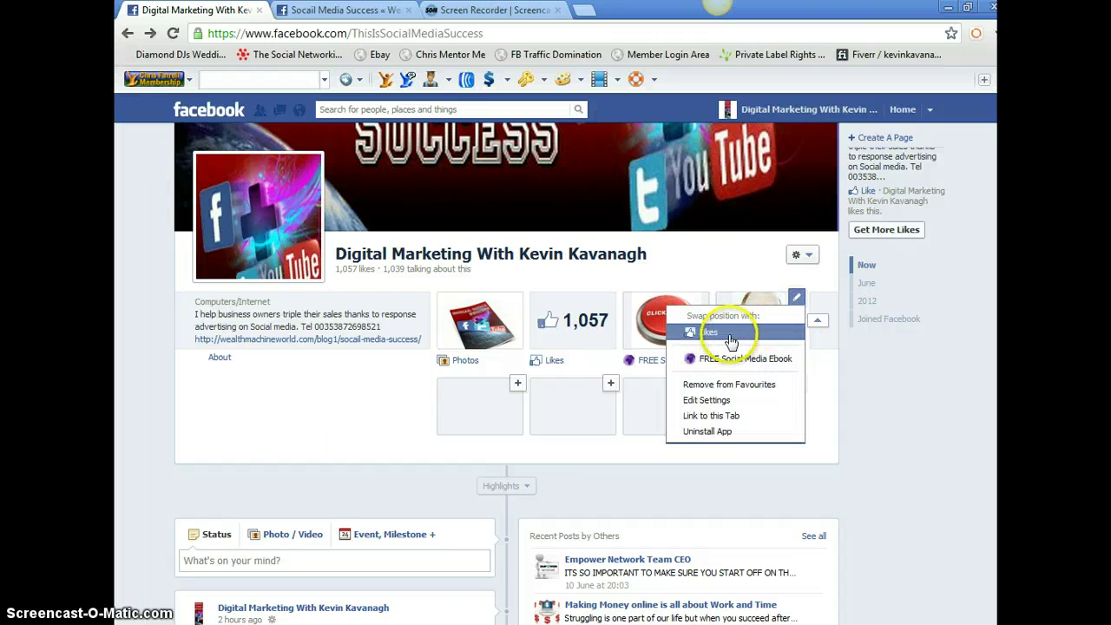
{"action": "left_click", "coordinate": [717, 401]}
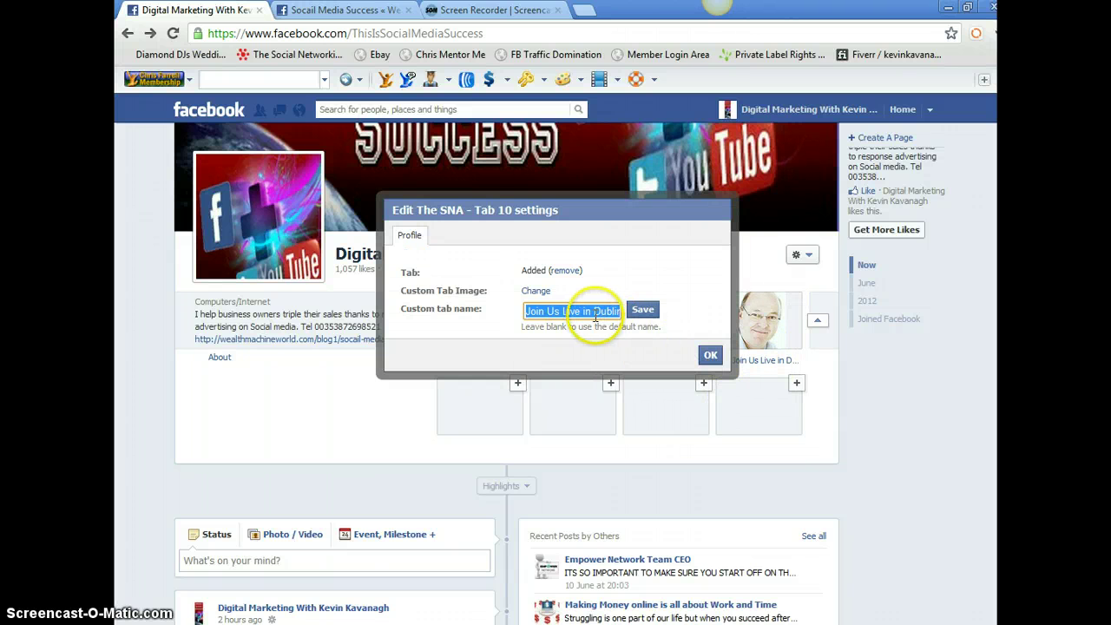
{"action": "left_click", "coordinate": [712, 358]}
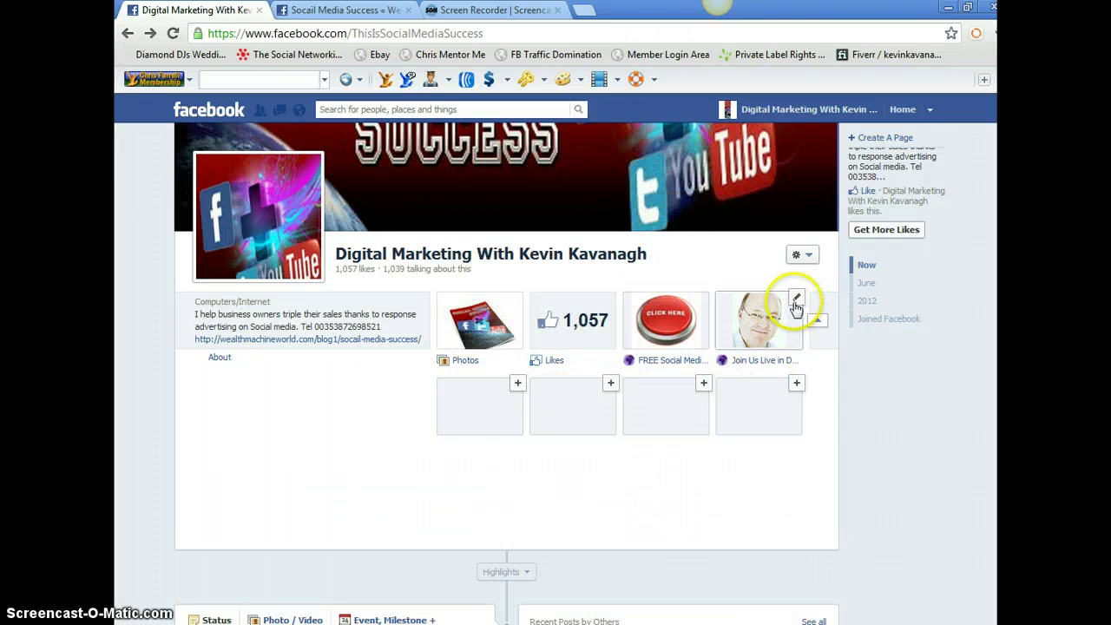
{"action": "left_click", "coordinate": [796, 298]}
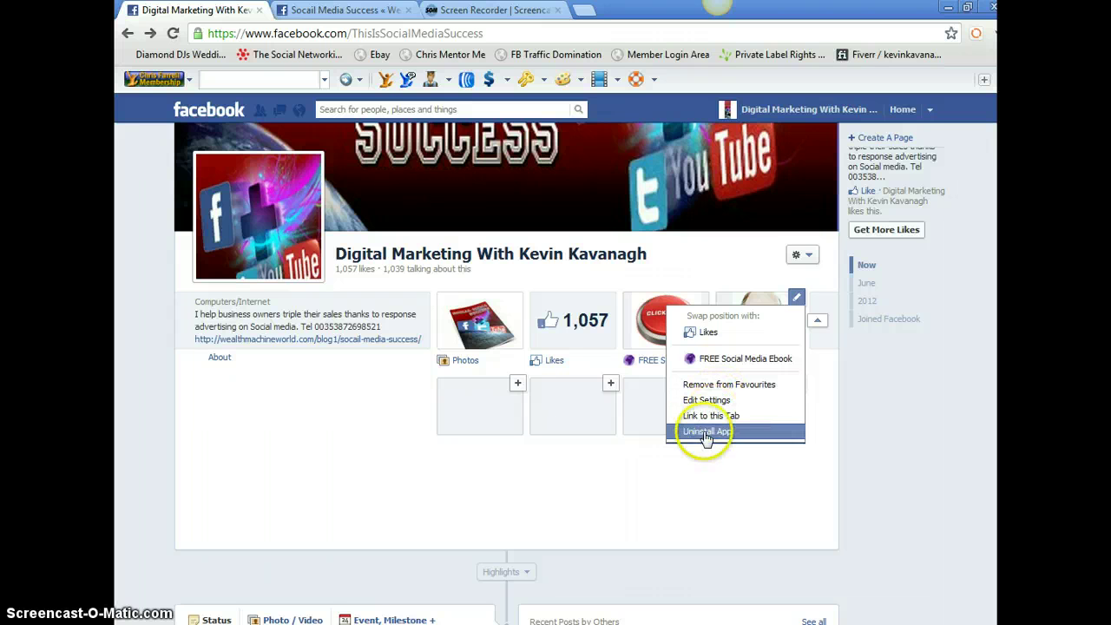
{"action": "left_click", "coordinate": [735, 253]}
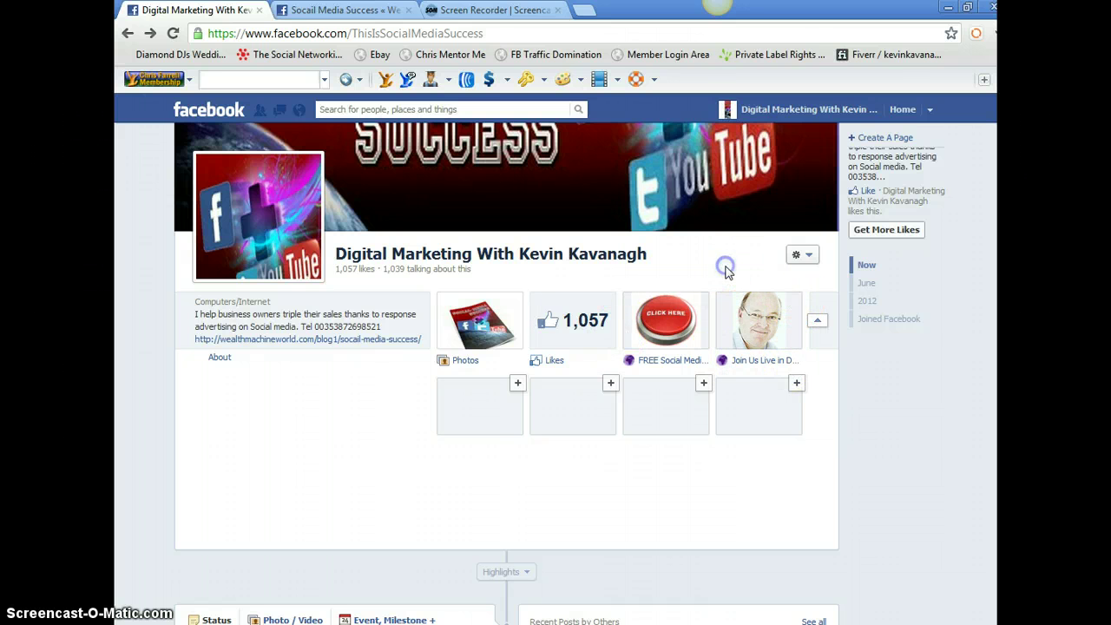
Step: Look over the timeline posts, the page information and the cover image of the fan page
{"action": "scroll", "coordinate": [558, 449], "scroll_direction": "down", "scroll_amount": 5}
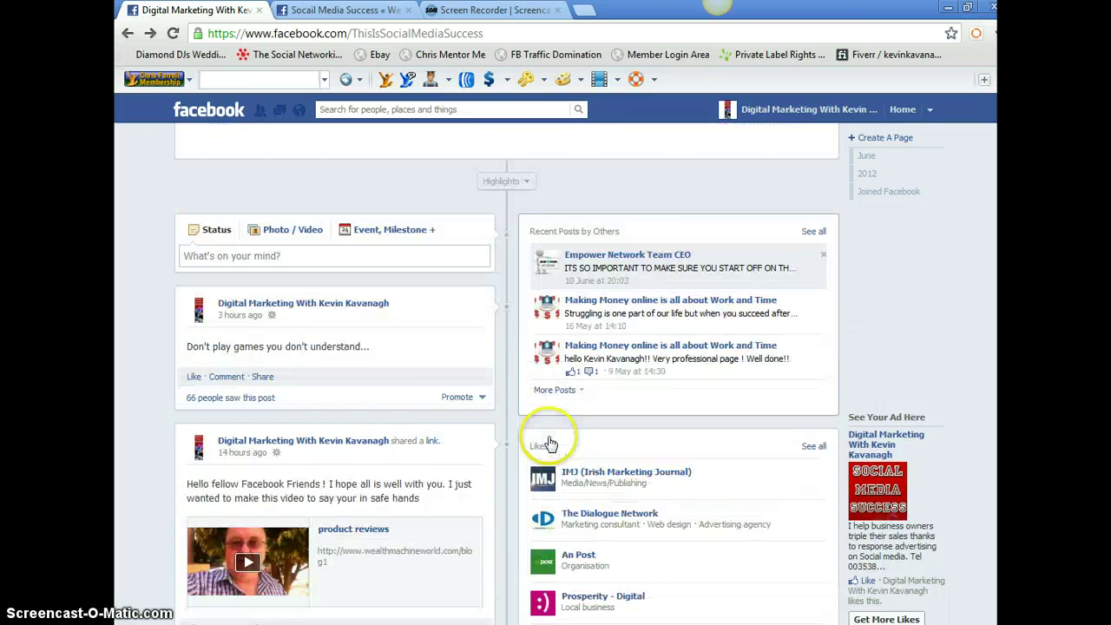
{"action": "scroll", "coordinate": [546, 442], "scroll_direction": "up", "scroll_amount": 2}
{"action": "scroll", "coordinate": [535, 423], "scroll_direction": "down", "scroll_amount": 3}
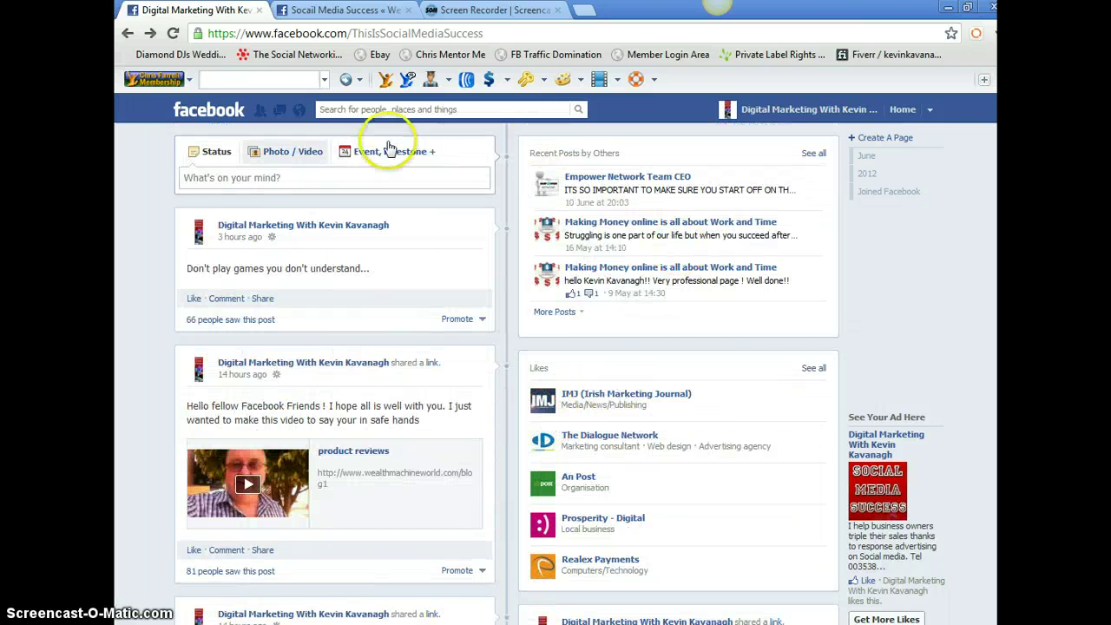
{"action": "scroll", "coordinate": [367, 402], "scroll_direction": "up", "scroll_amount": 1}
{"action": "scroll", "coordinate": [367, 402], "scroll_direction": "up", "scroll_amount": 6}
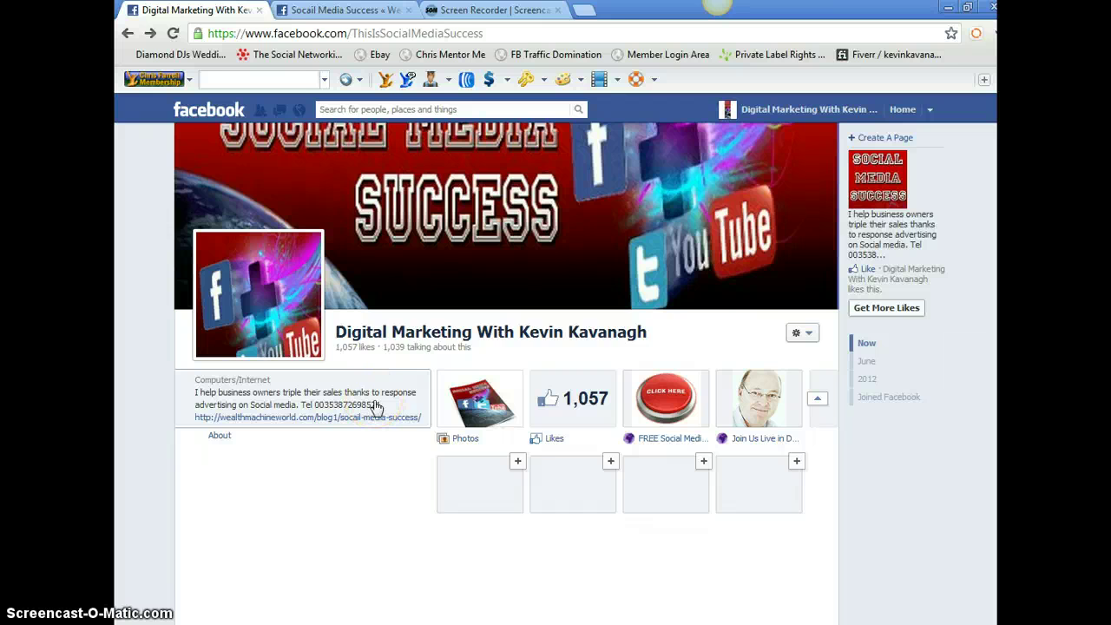
{"action": "scroll", "coordinate": [375, 406], "scroll_direction": "up", "scroll_amount": 5}
{"action": "scroll", "coordinate": [463, 319], "scroll_direction": "down", "scroll_amount": 4}
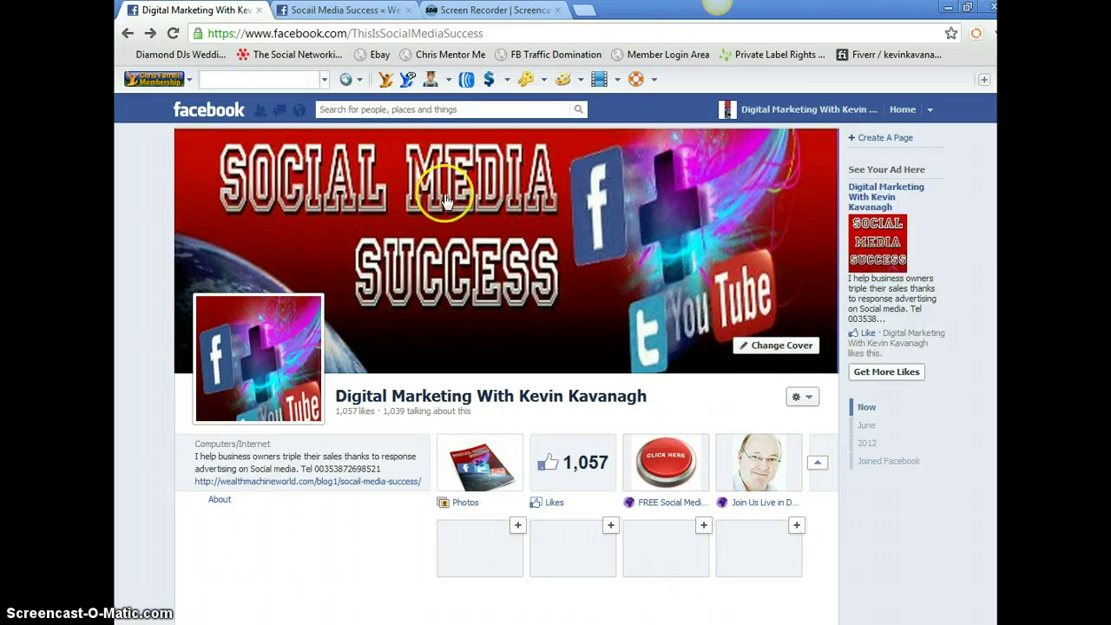
{"action": "mouse_move", "coordinate": [605, 287]}
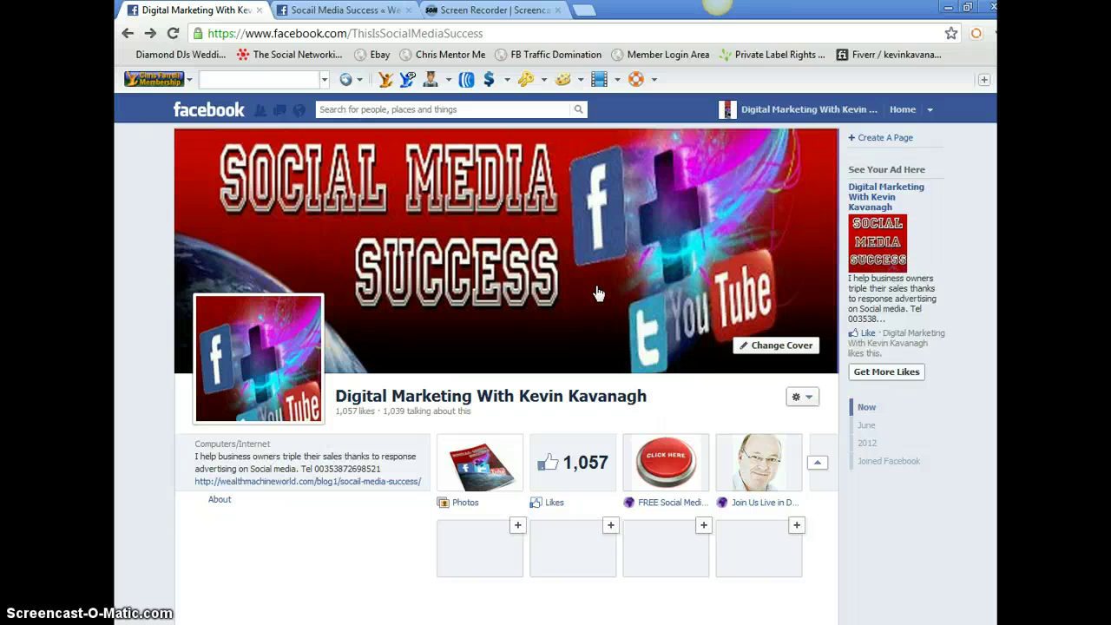
{"action": "scroll", "coordinate": [598, 293], "scroll_direction": "down", "scroll_amount": 3}
{"action": "scroll", "coordinate": [600, 292], "scroll_direction": "up", "scroll_amount": 3}
{"action": "left_click", "coordinate": [652, 271]}
{"action": "scroll", "coordinate": [651, 274], "scroll_direction": "down", "scroll_amount": 2}
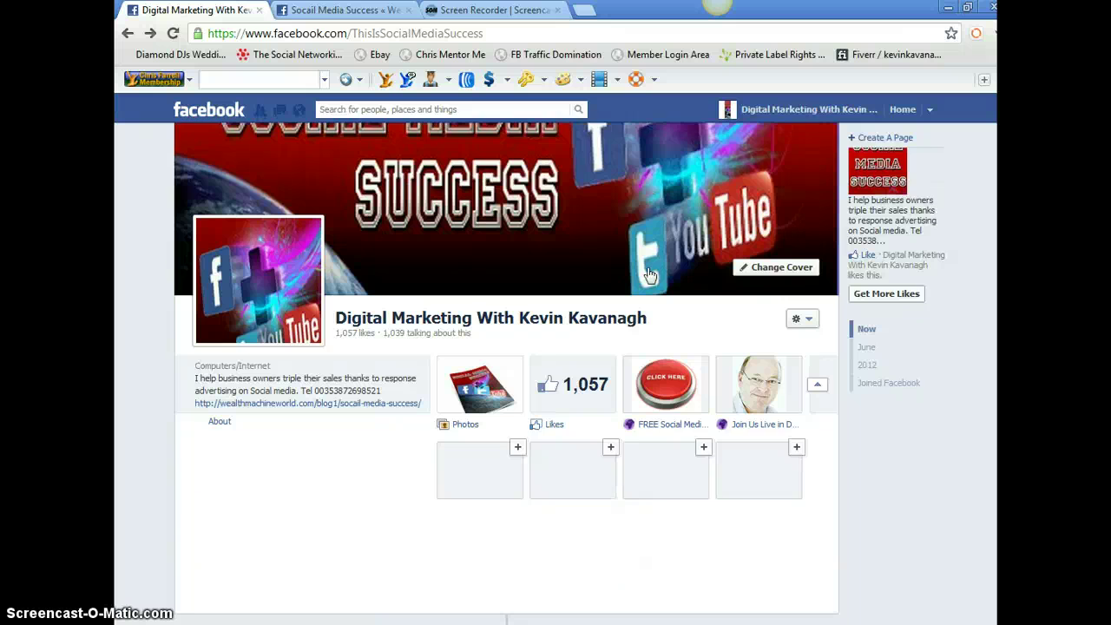
{"action": "scroll", "coordinate": [651, 274], "scroll_direction": "up", "scroll_amount": 2}
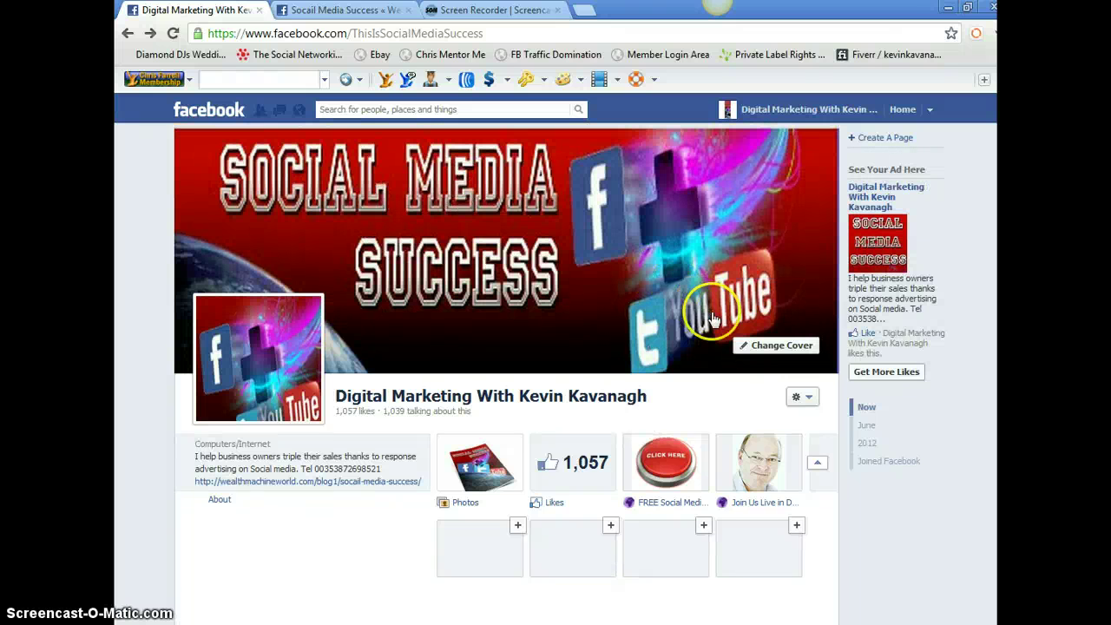
{"action": "left_click", "coordinate": [741, 426]}
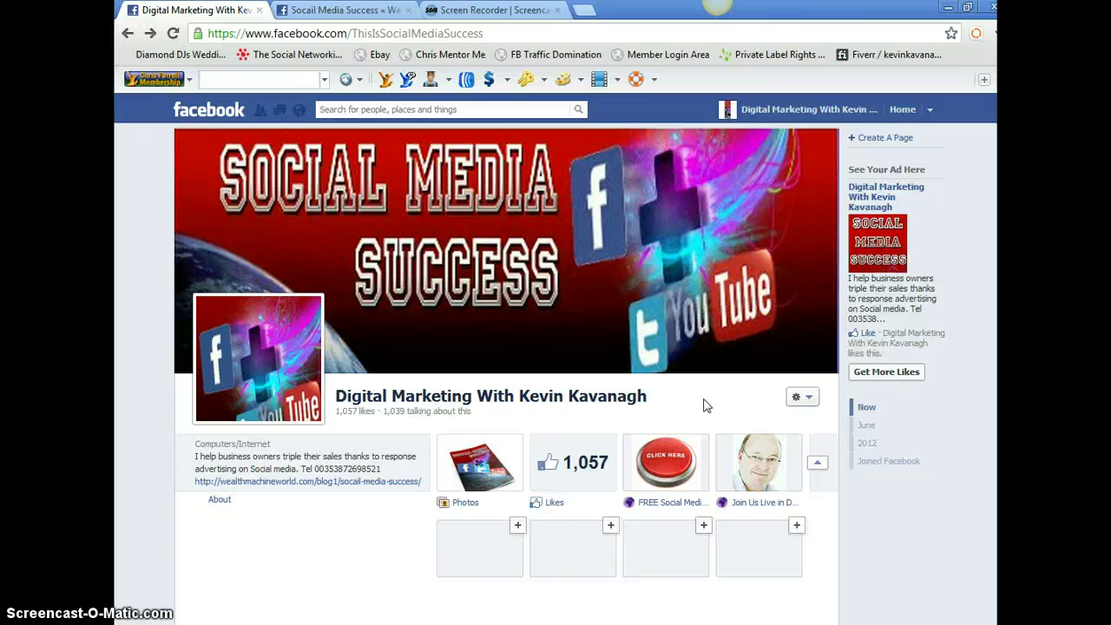
Step: Open the fan page's Likes tile, examine the likes and page insights, and return to the fan page
{"action": "scroll", "coordinate": [704, 406], "scroll_direction": "down", "scroll_amount": 3}
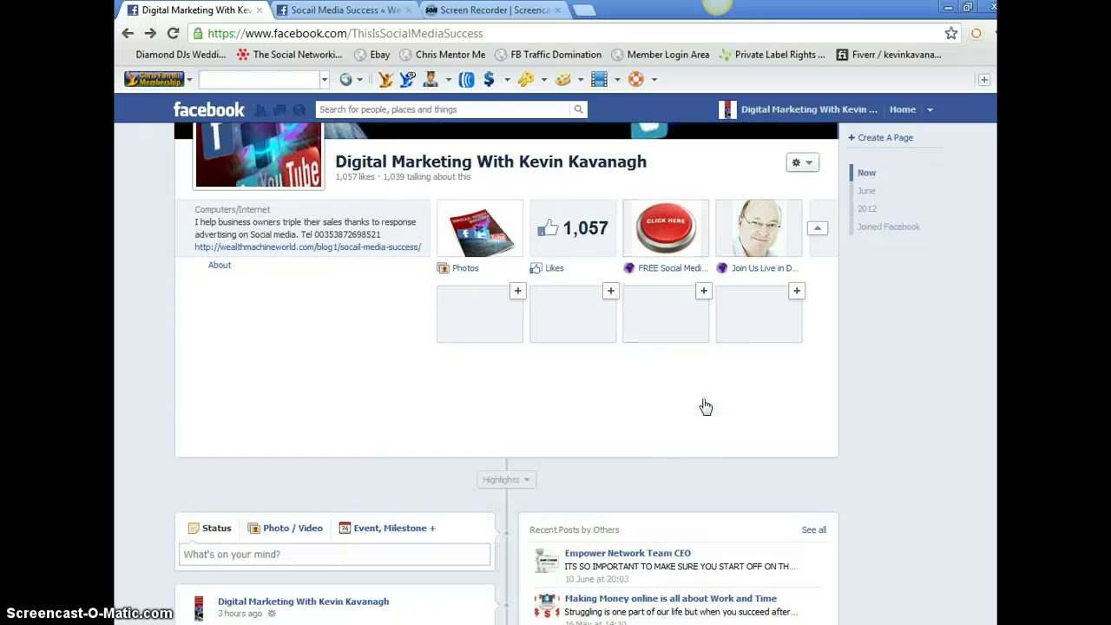
{"action": "left_click", "coordinate": [583, 249]}
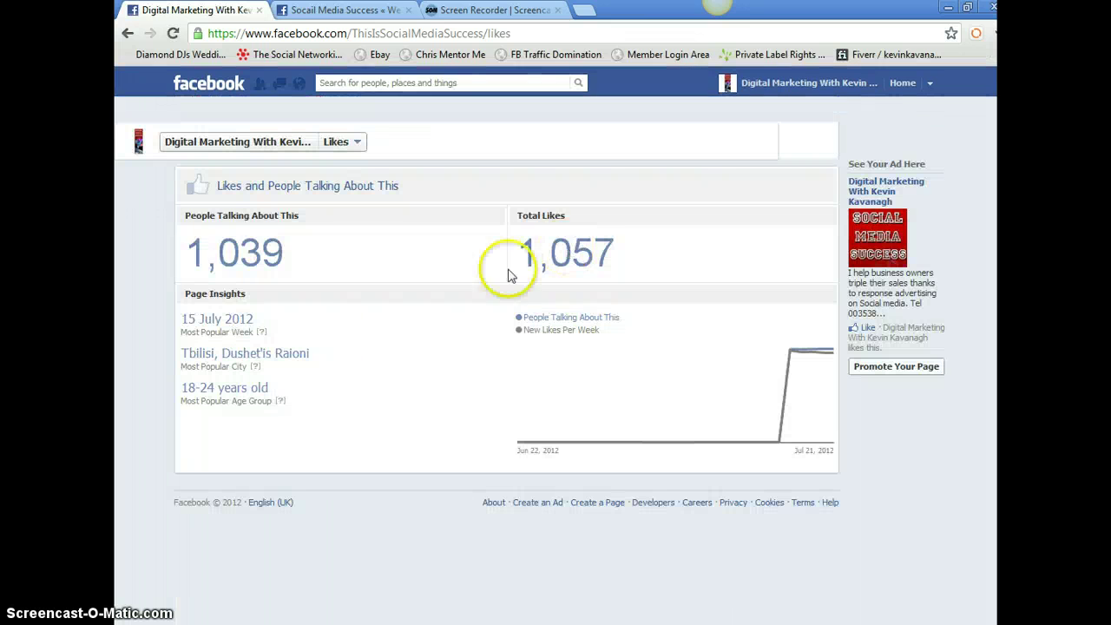
{"action": "left_click", "coordinate": [129, 35]}
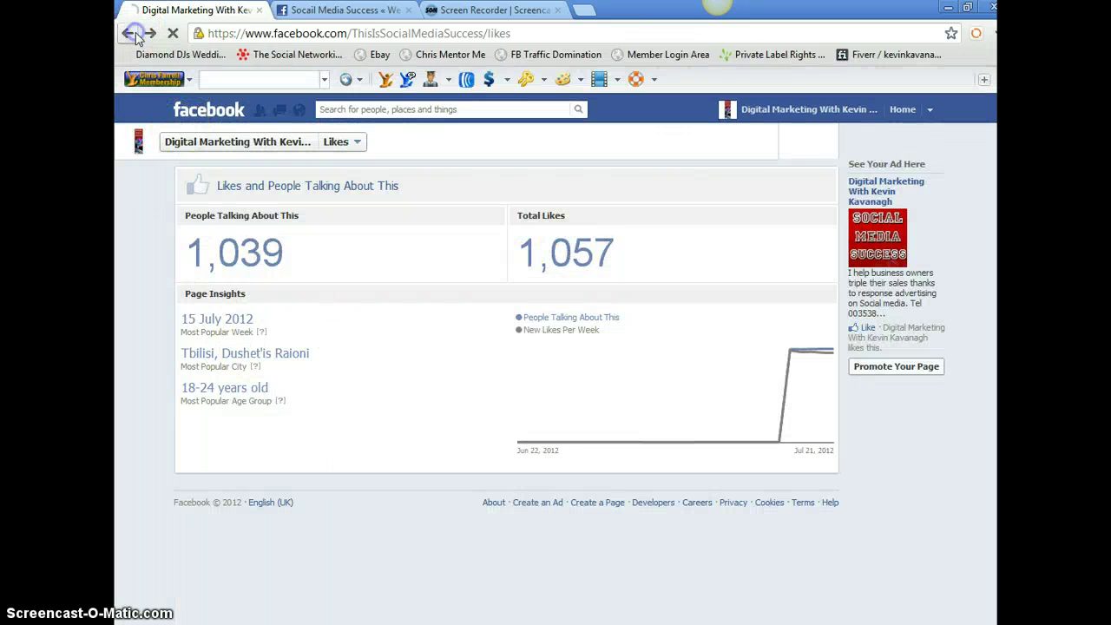